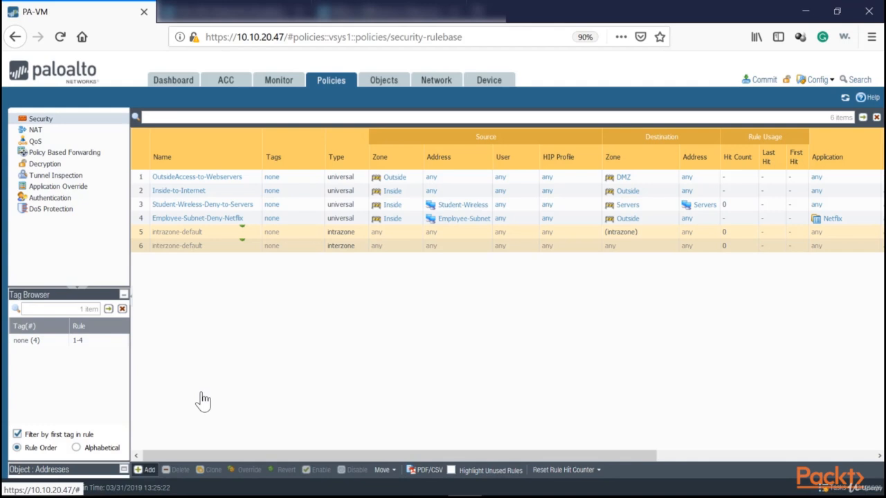
- Create a security policy rule named Outside-to-DMZ with Outside as its source zone
{"action": "type", "text": "Ou"}
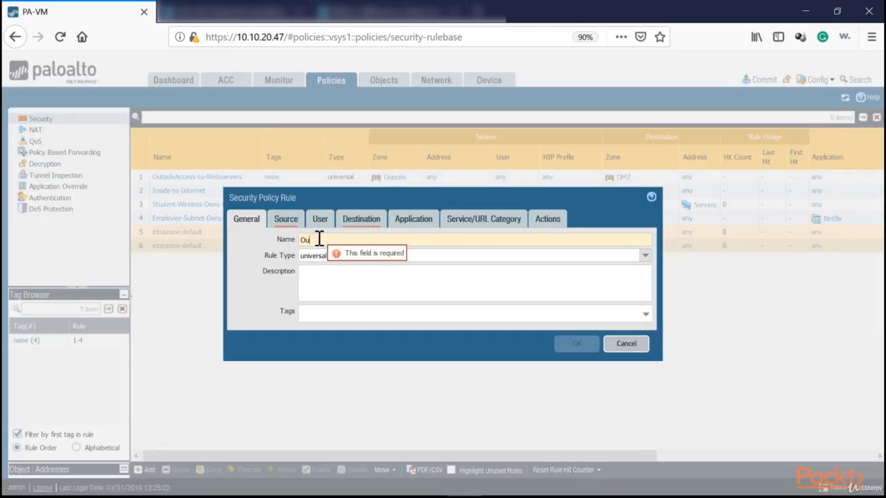
{"action": "type", "text": "tside-to-DMZ"}
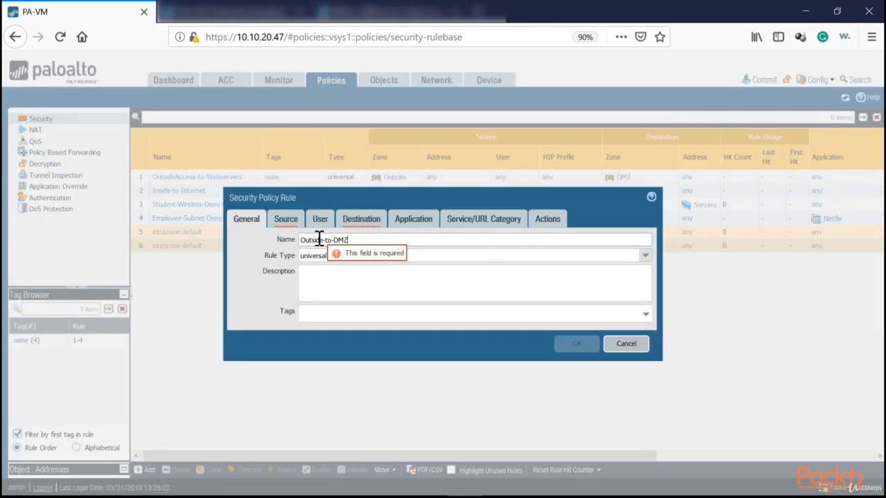
{"action": "left_click", "coordinate": [286, 220]}
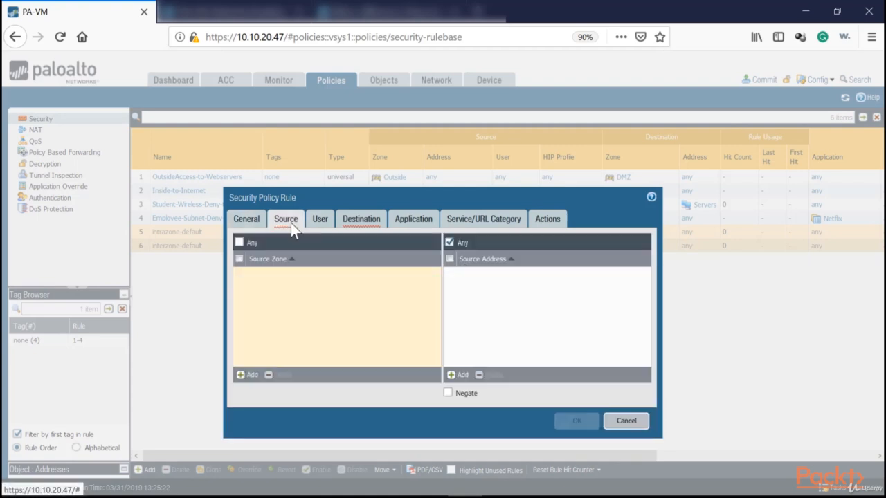
{"action": "left_click", "coordinate": [243, 316]}
{"action": "left_click", "coordinate": [259, 336]}
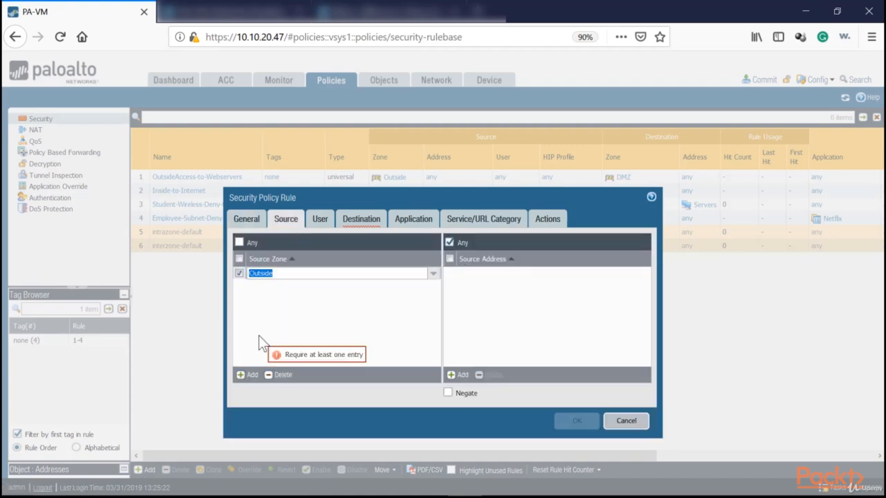
{"action": "left_click", "coordinate": [263, 285]}
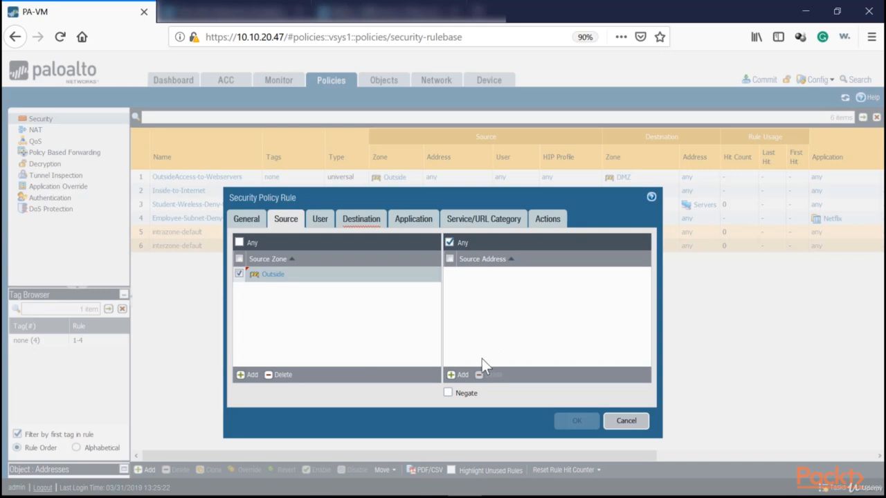
- Add the US (United States) region as a source address of the rule
{"action": "left_click", "coordinate": [459, 374]}
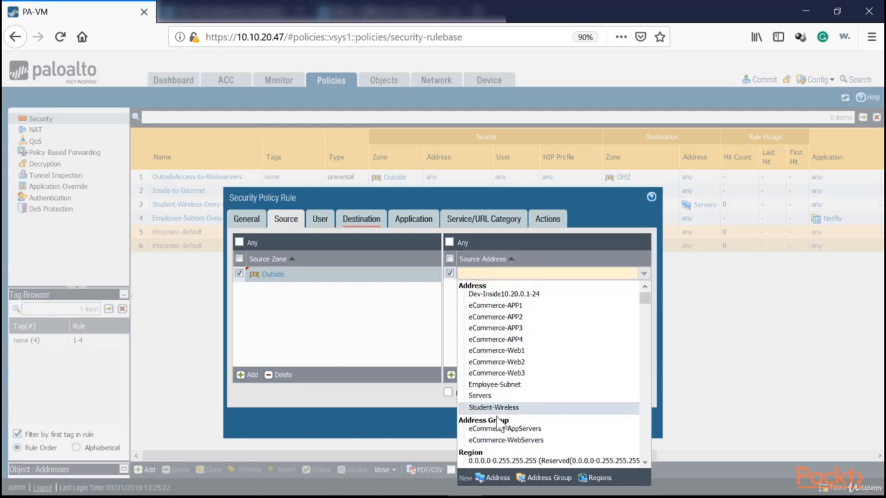
{"action": "scroll", "coordinate": [554, 367], "scroll_direction": "down", "scroll_amount": 10}
{"action": "scroll", "coordinate": [557, 360], "scroll_direction": "down", "scroll_amount": 15}
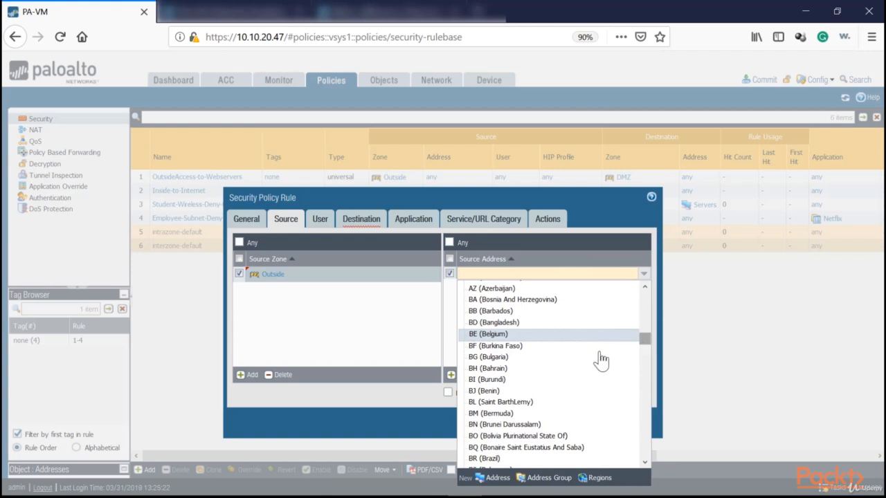
{"action": "scroll", "coordinate": [569, 376], "scroll_direction": "down", "scroll_amount": 15}
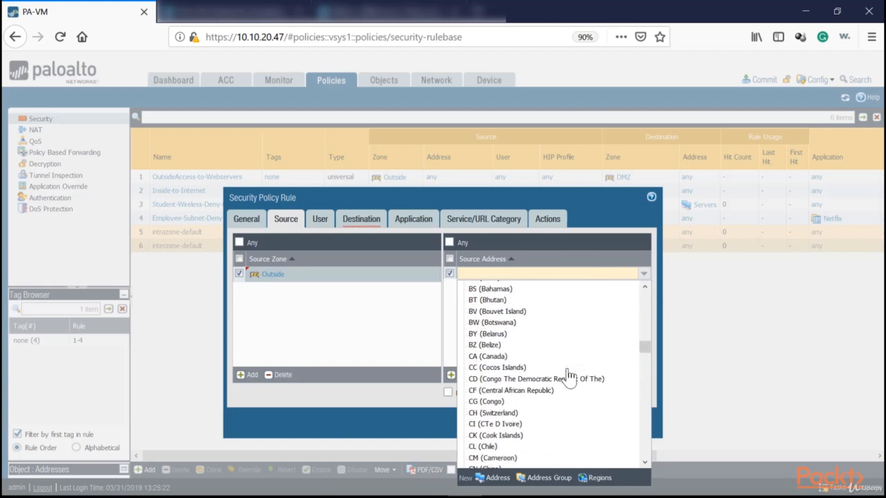
{"action": "scroll", "coordinate": [568, 375], "scroll_direction": "down", "scroll_amount": 13}
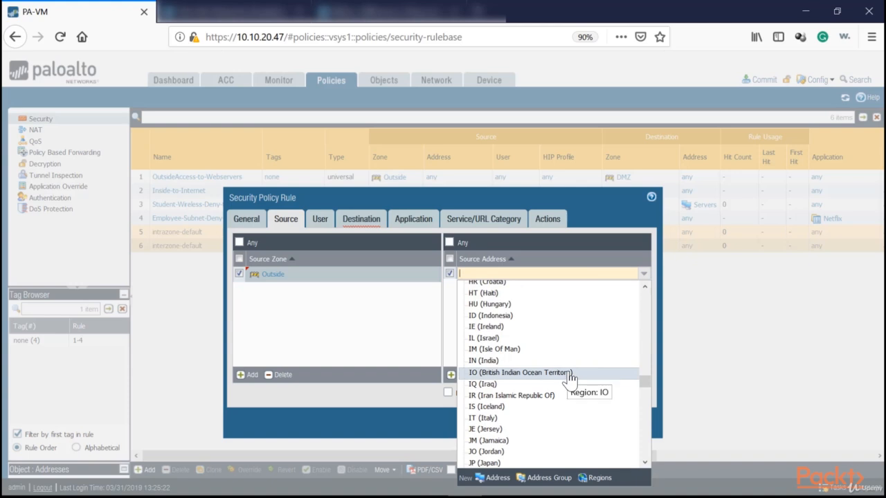
{"action": "scroll", "coordinate": [570, 379], "scroll_direction": "down", "scroll_amount": 4}
{"action": "scroll", "coordinate": [571, 379], "scroll_direction": "down", "scroll_amount": 20}
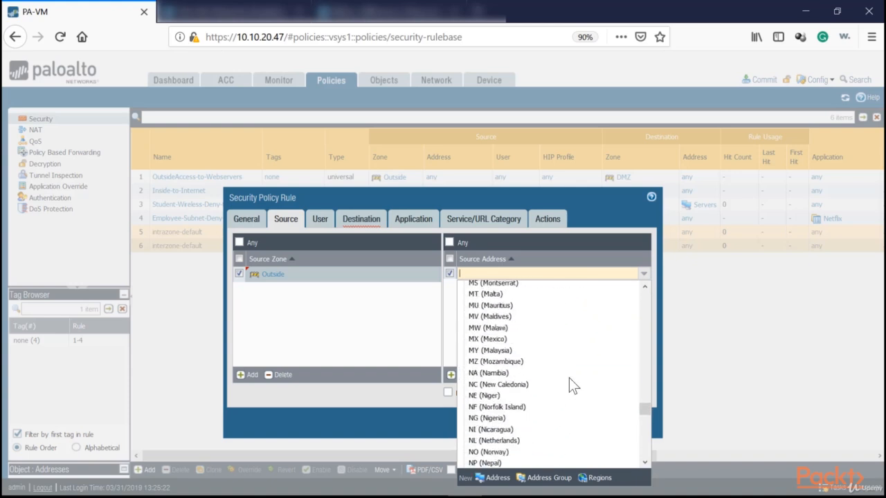
{"action": "scroll", "coordinate": [571, 385], "scroll_direction": "down", "scroll_amount": 5}
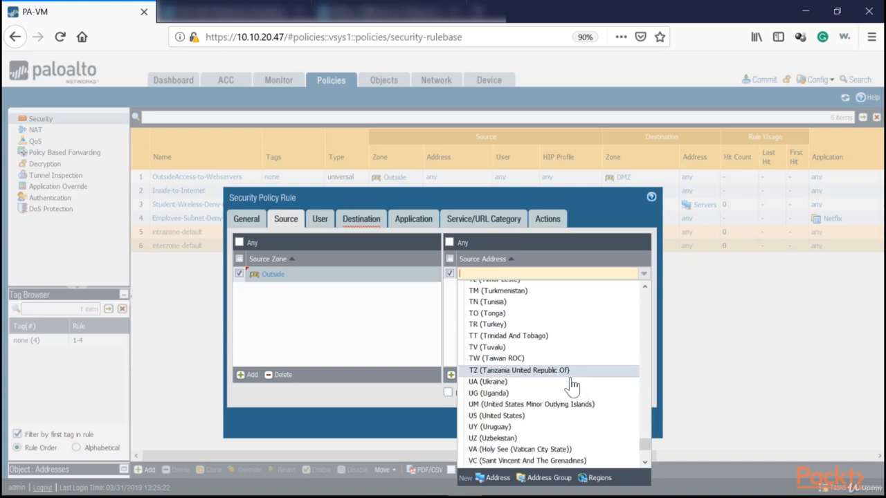
{"action": "type", "text": "Uni"}
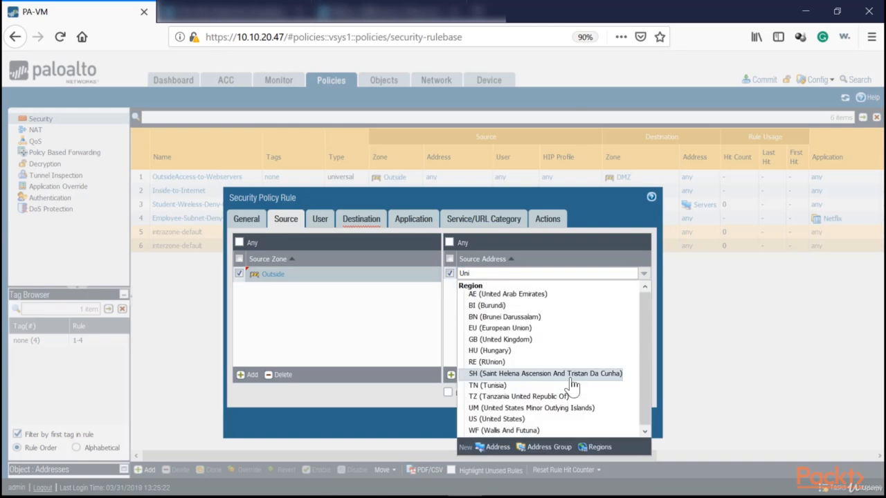
{"action": "left_click", "coordinate": [531, 369]}
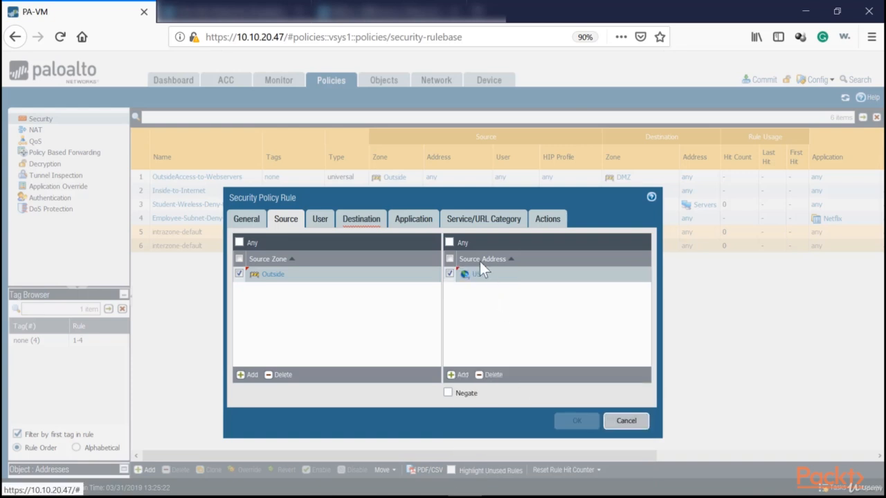
- Add the EU (European Union) region as a second source address of the rule
{"action": "left_click", "coordinate": [458, 374]}
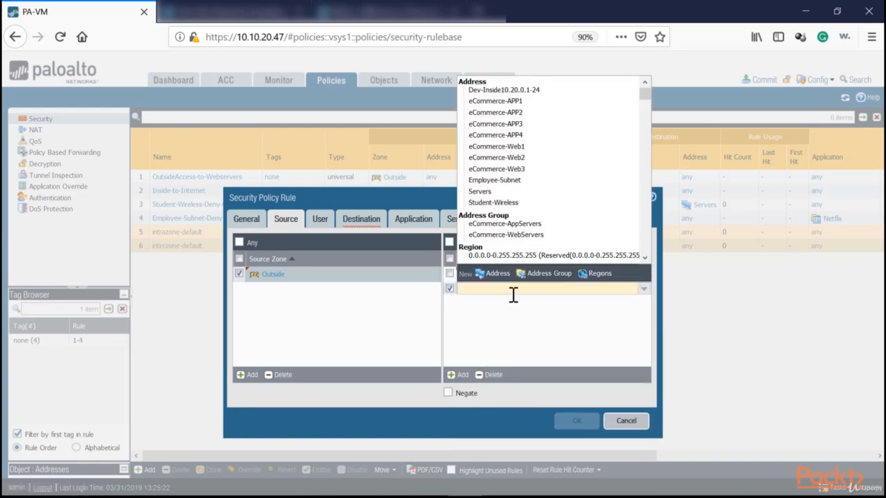
{"action": "type", "text": "Eu"}
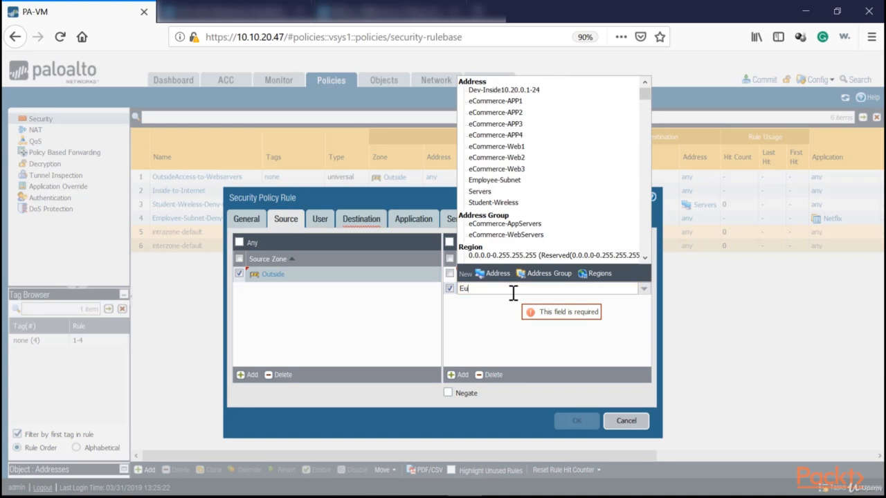
{"action": "type", "text": "r"}
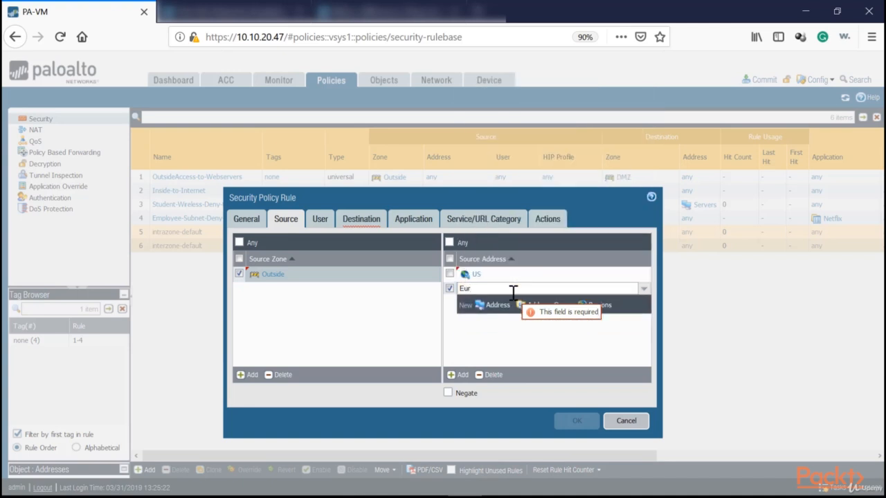
{"action": "left_click", "coordinate": [492, 313]}
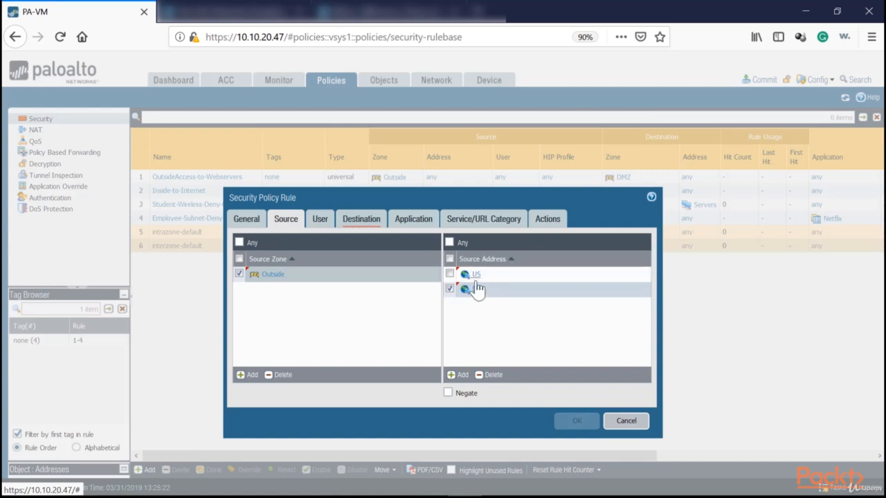
- Set the rule's destination zone to DMZ
{"action": "left_click", "coordinate": [361, 220]}
{"action": "left_click", "coordinate": [249, 375]}
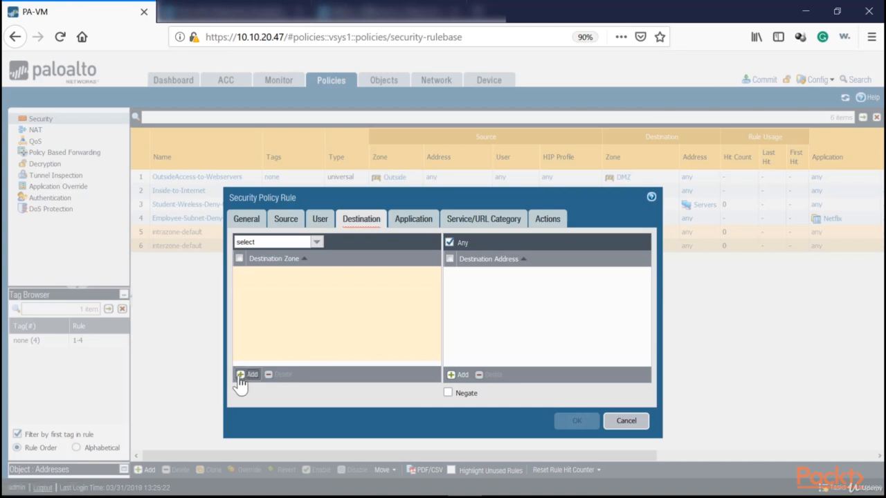
{"action": "left_click", "coordinate": [256, 297]}
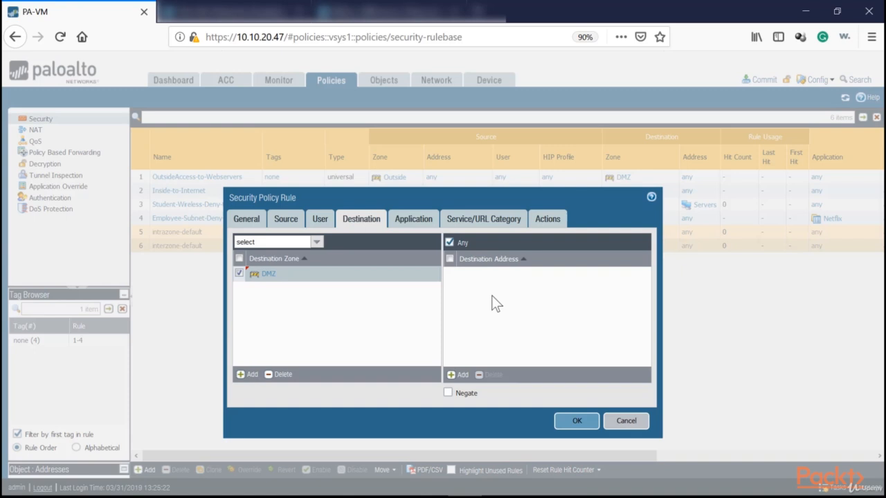
- Set the rule's service to application-default and save the rule with the Allow action
{"action": "left_click", "coordinate": [432, 221]}
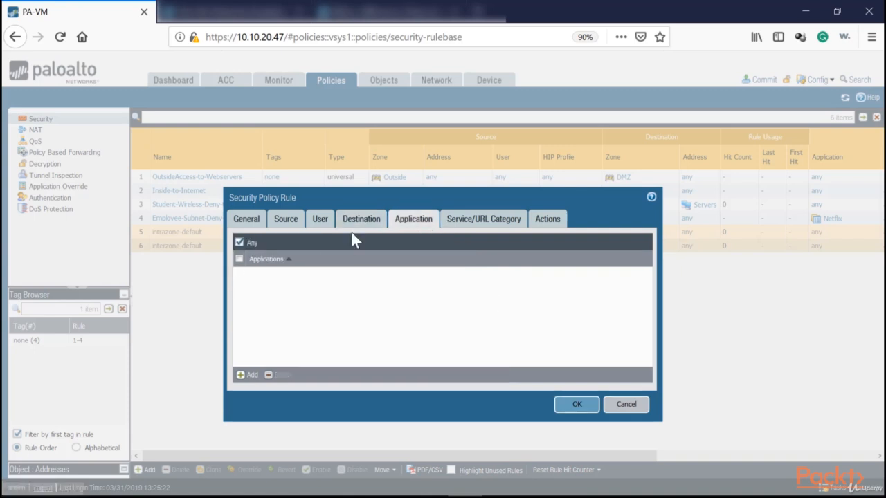
{"action": "left_click", "coordinate": [474, 216]}
{"action": "left_click", "coordinate": [316, 241]}
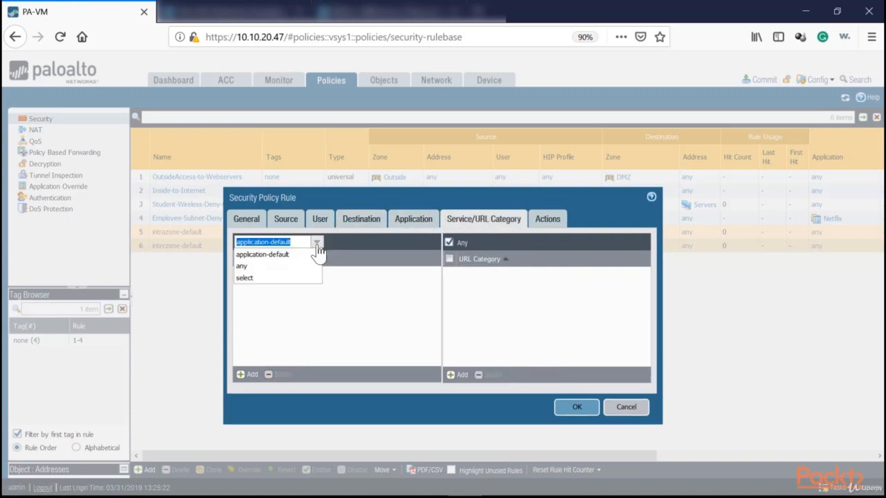
{"action": "left_click", "coordinate": [285, 266]}
{"action": "left_click", "coordinate": [316, 241]}
{"action": "left_click", "coordinate": [284, 267]}
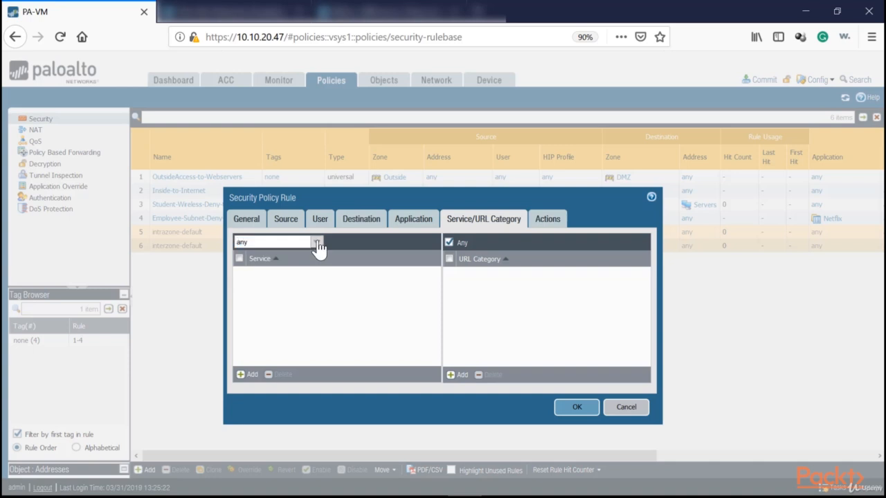
{"action": "left_click", "coordinate": [316, 242]}
{"action": "left_click", "coordinate": [273, 254]}
{"action": "left_click", "coordinate": [305, 346]}
{"action": "left_click", "coordinate": [548, 220]}
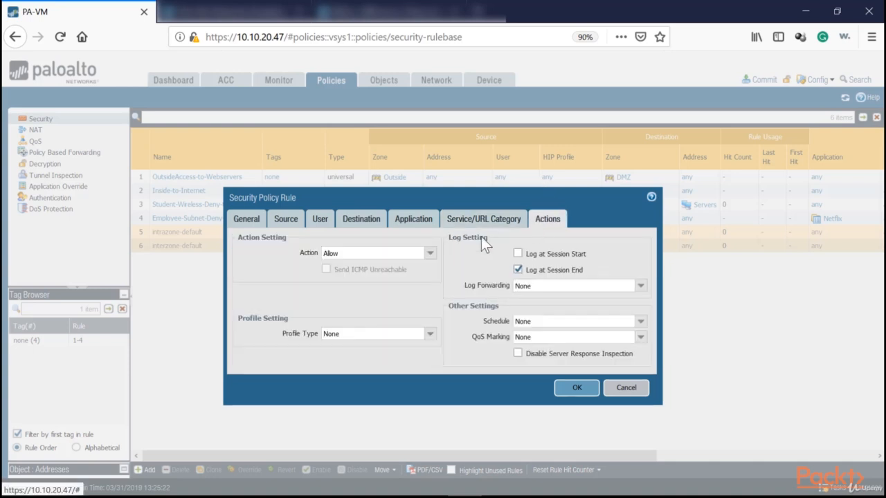
{"action": "left_click", "coordinate": [566, 383]}
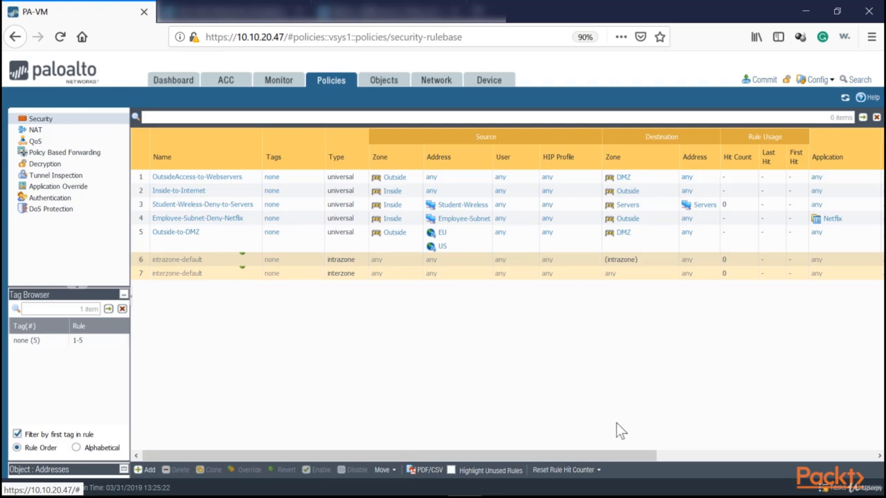
- Move the Outside-to-DMZ rule to the top of the rulebase, above OutsideAccess-to-Webservers
{"action": "left_click_drag", "start_coordinate": [616, 458], "coordinate": [792, 443]}
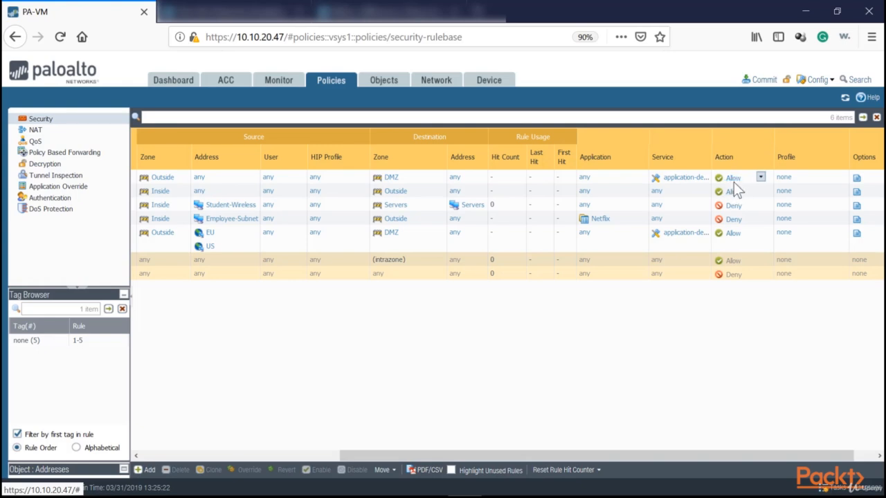
{"action": "left_click_drag", "start_coordinate": [424, 453], "coordinate": [218, 457]}
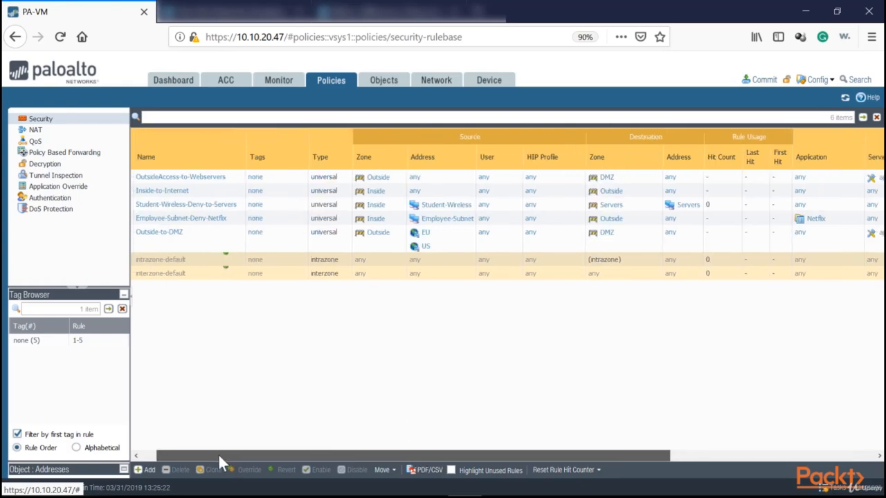
{"action": "left_click", "coordinate": [139, 178]}
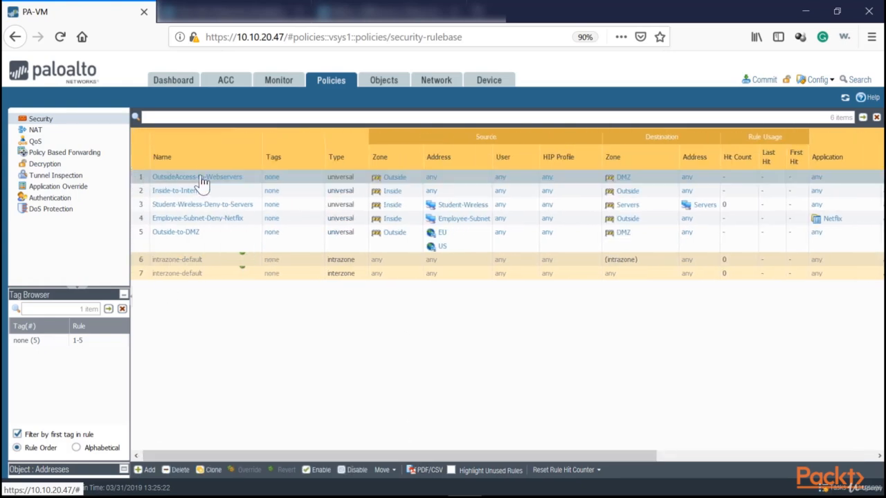
{"action": "left_click", "coordinate": [155, 240]}
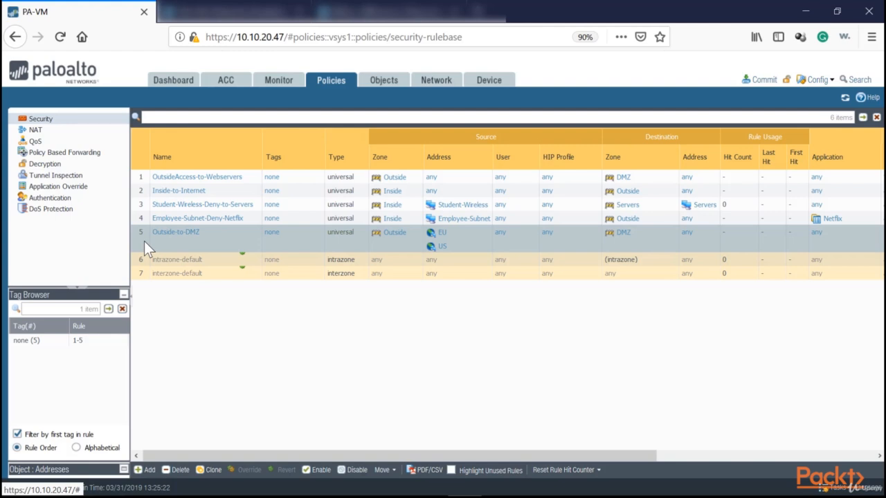
{"action": "left_click_drag", "start_coordinate": [144, 241], "coordinate": [145, 174]}
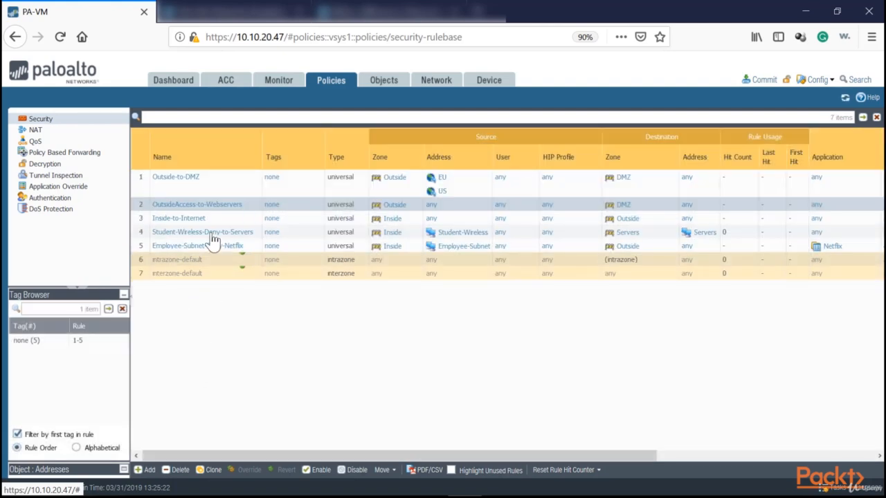
- Compare the source zones and addresses of the Outside-to-DMZ and OutsideAccess-to-Webservers rules
{"action": "mouse_move", "coordinate": [173, 180]}
{"action": "left_click", "coordinate": [417, 188]}
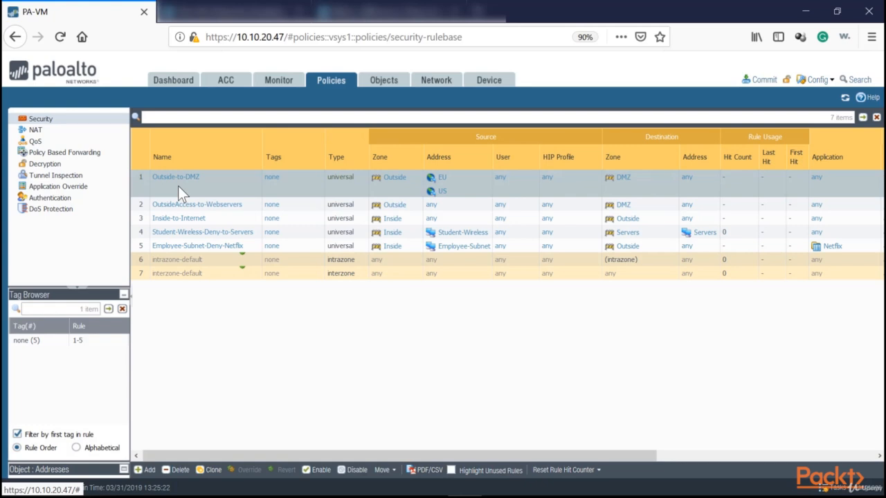
{"action": "mouse_move", "coordinate": [178, 183]}
{"action": "left_click", "coordinate": [142, 204]}
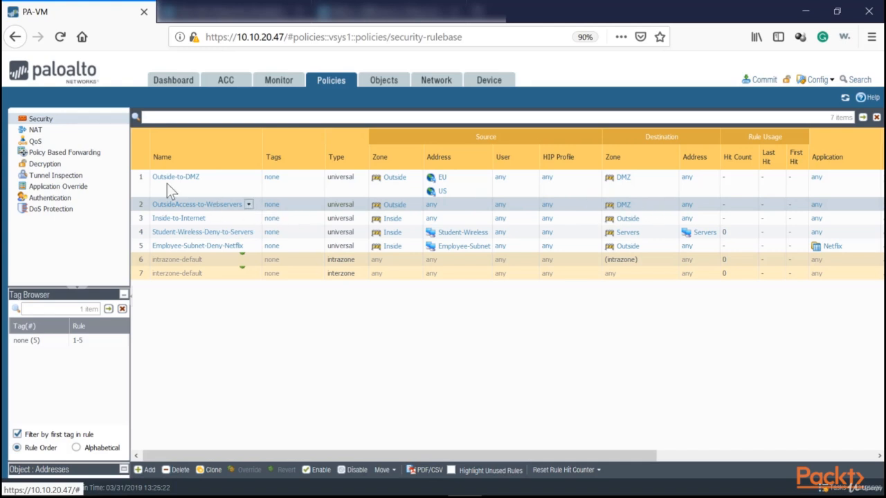
{"action": "left_click", "coordinate": [134, 185]}
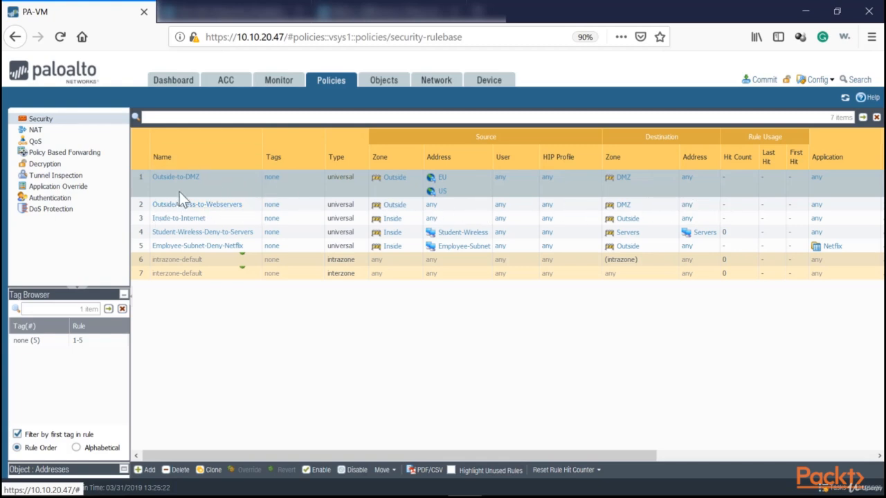
{"action": "left_click", "coordinate": [450, 204]}
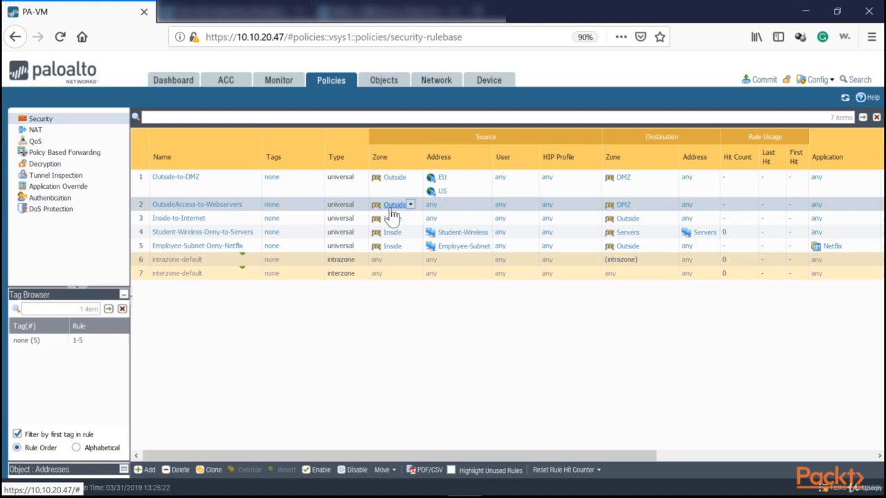
- Set the OutsideAccess-to-Webservers rule's action to Deny and save the rule
{"action": "left_click", "coordinate": [193, 207]}
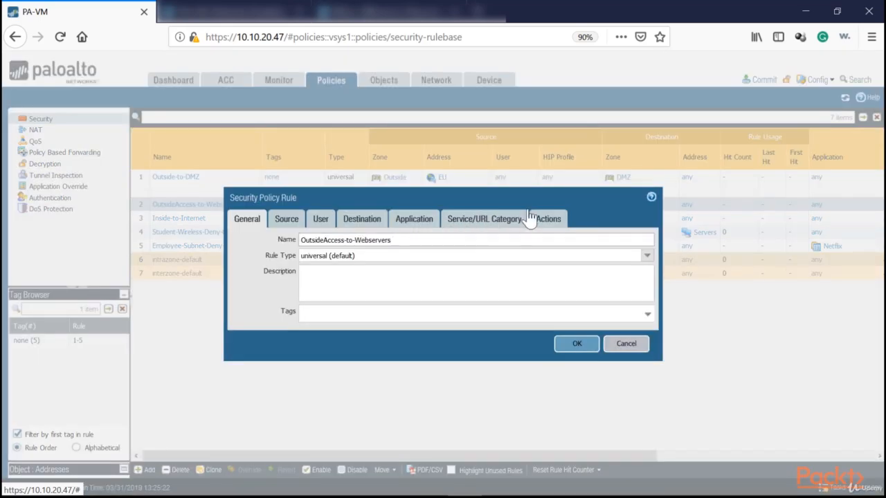
{"action": "left_click", "coordinate": [547, 219]}
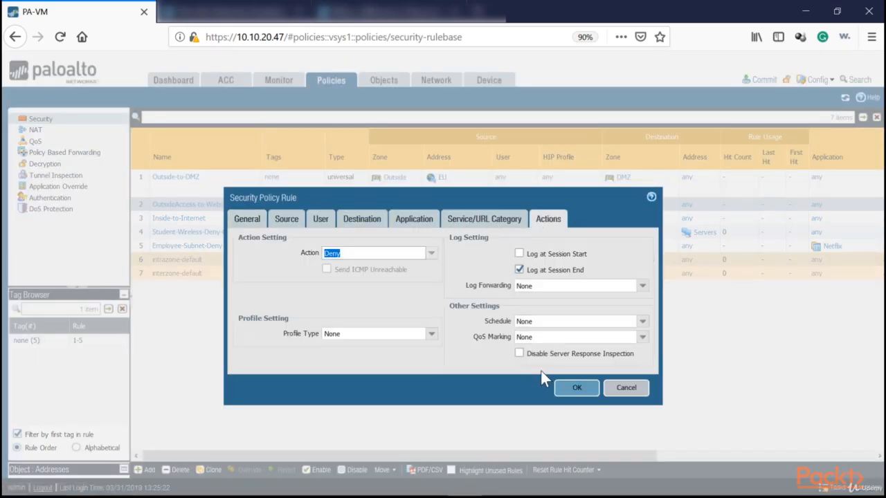
{"action": "left_click", "coordinate": [576, 388]}
{"action": "left_click_drag", "start_coordinate": [309, 453], "coordinate": [262, 426]}
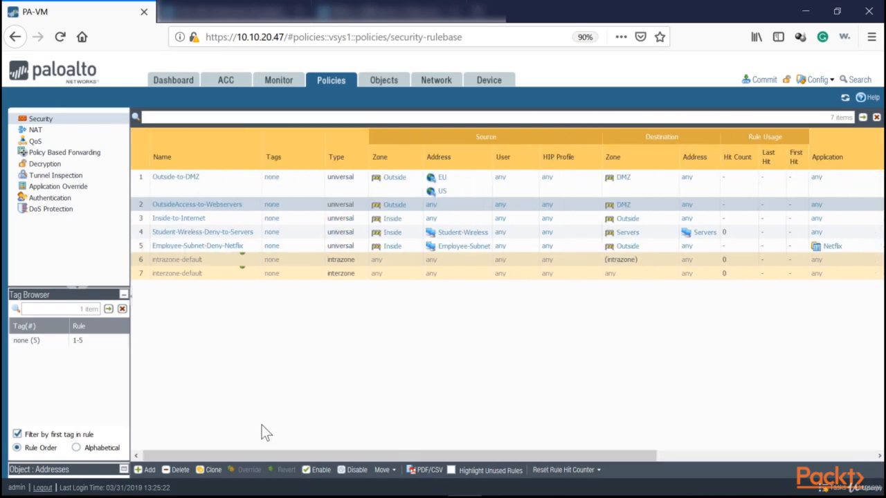
- Delete the OutsideAccess-to-Webservers rule from the security rulebase
{"action": "right_click", "coordinate": [136, 209]}
{"action": "left_click", "coordinate": [172, 471]}
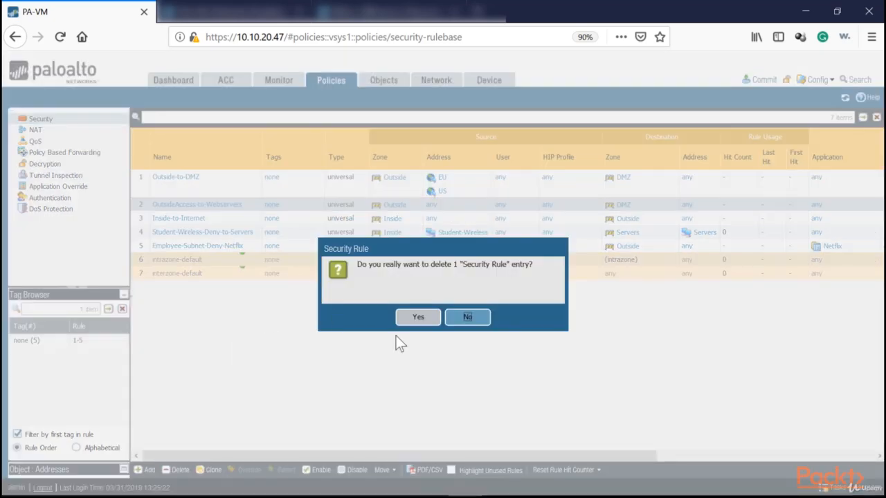
{"action": "left_click", "coordinate": [413, 317]}
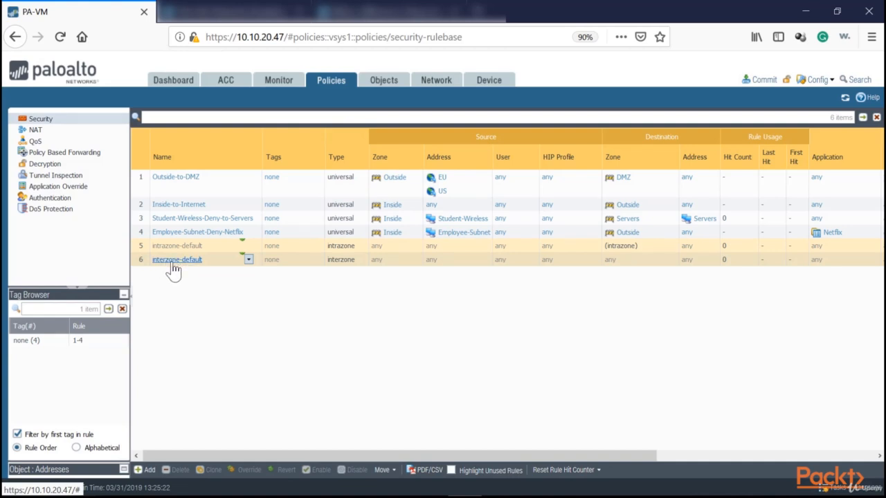
- Review the services and actions of the remaining rules, comparing Outside-to-DMZ with interzone-default
{"action": "left_click_drag", "start_coordinate": [182, 456], "coordinate": [434, 456]}
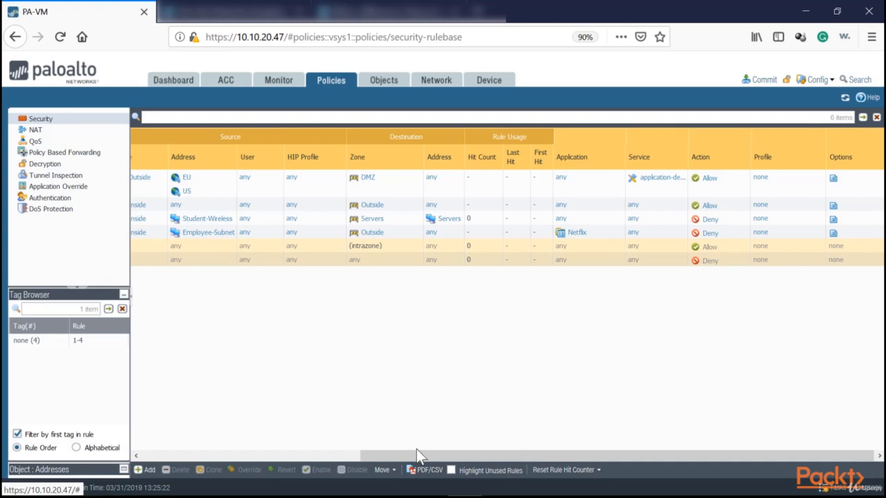
{"action": "left_click_drag", "start_coordinate": [416, 456], "coordinate": [164, 414]}
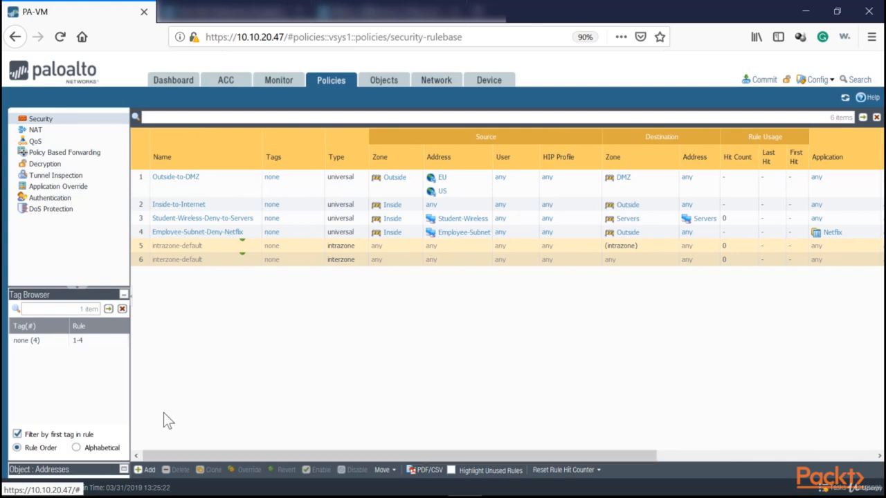
{"action": "left_click", "coordinate": [161, 187]}
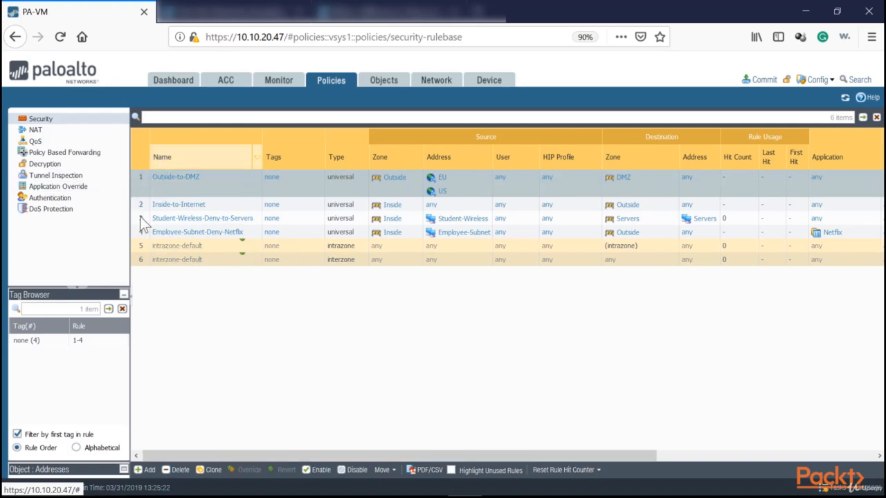
{"action": "left_click", "coordinate": [211, 265]}
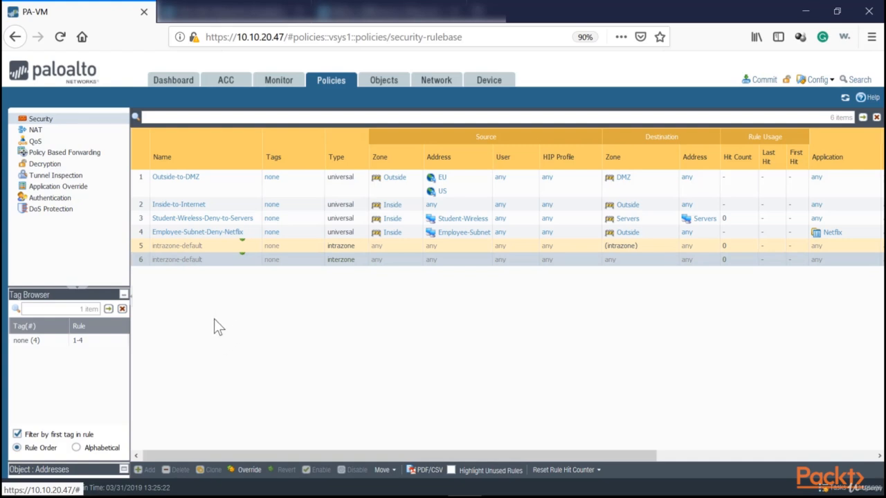
- Switch to Notepad++ to read Ticket 4 about marketing users reaching the HR Fileserver shares, and return to the firewall's security rules
{"action": "key", "text": "alt+Tab"}
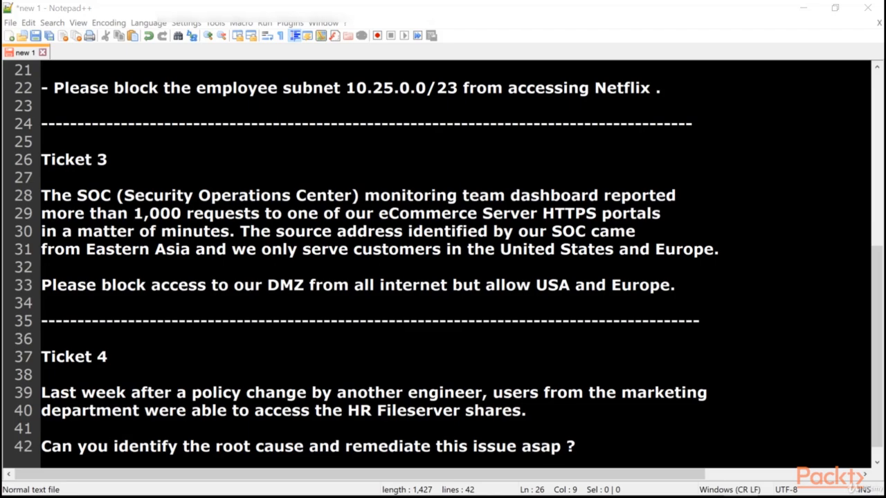
{"action": "key", "text": "alt+Tab"}
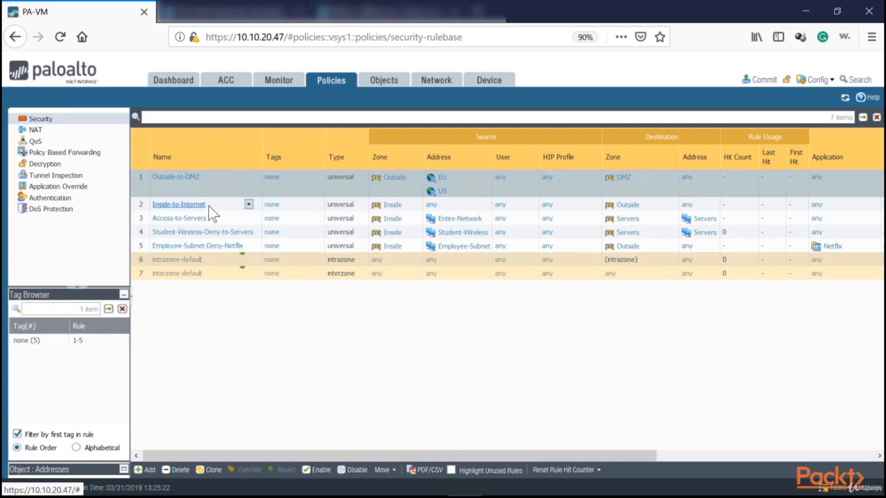
- Move the Inside-to-Internet rule below Employee-Subnet-Deny-Netflix, just above the default rules
{"action": "left_click", "coordinate": [404, 207]}
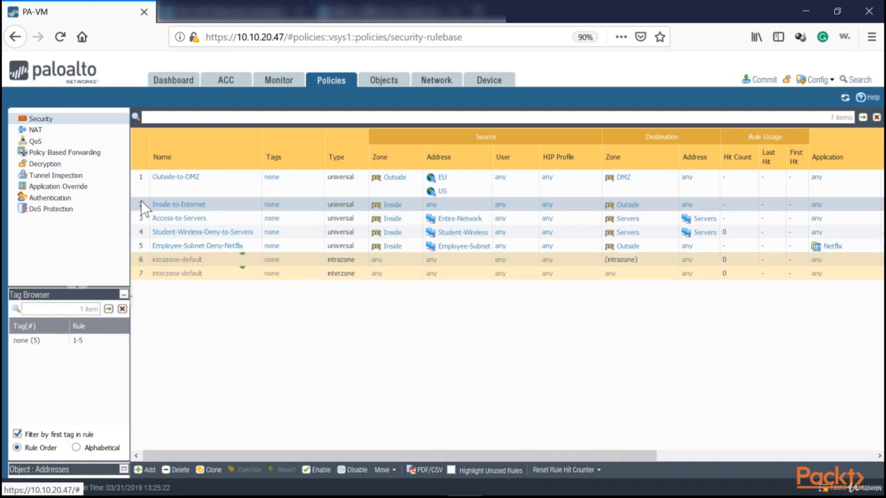
{"action": "left_click_drag", "start_coordinate": [141, 201], "coordinate": [201, 248]}
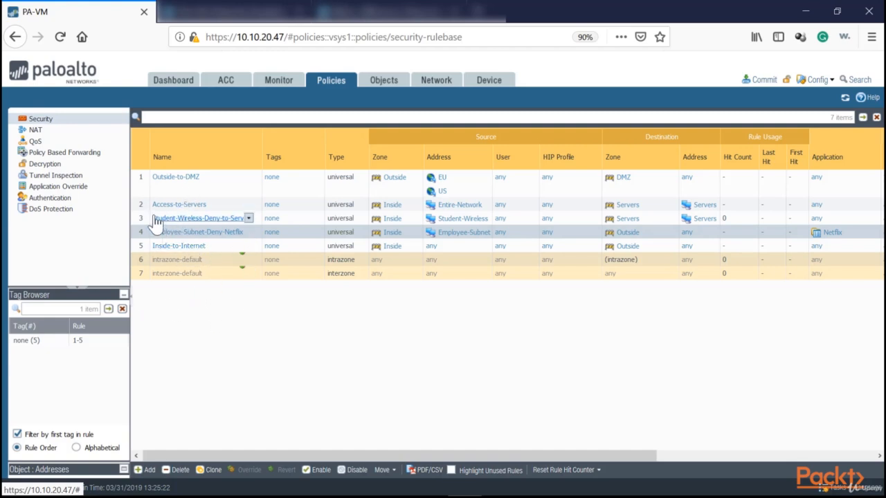
- Add a security rule named Marketing-Deny-HR-Servers directly below the Access-to-Servers rule
{"action": "left_click", "coordinate": [228, 204]}
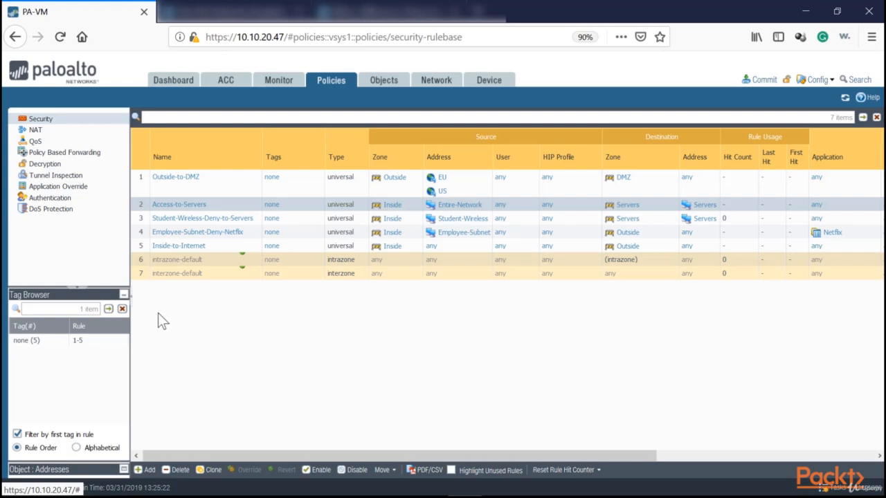
{"action": "left_click", "coordinate": [145, 473]}
{"action": "type", "text": "Ma"}
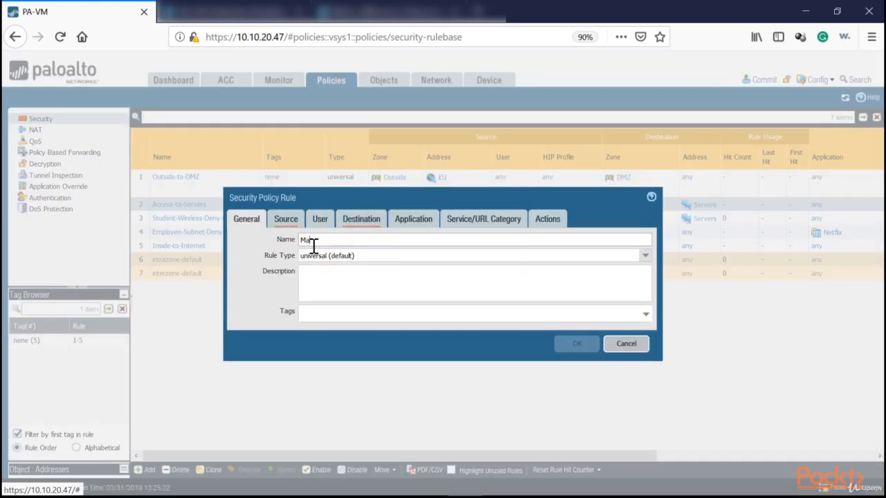
{"action": "type", "text": "rketing-Deny-HR-Servers"}
- Set the new rule's source zone to Inside and its source address to Employee-Subnet
{"action": "left_click", "coordinate": [286, 220]}
{"action": "left_click", "coordinate": [243, 376]}
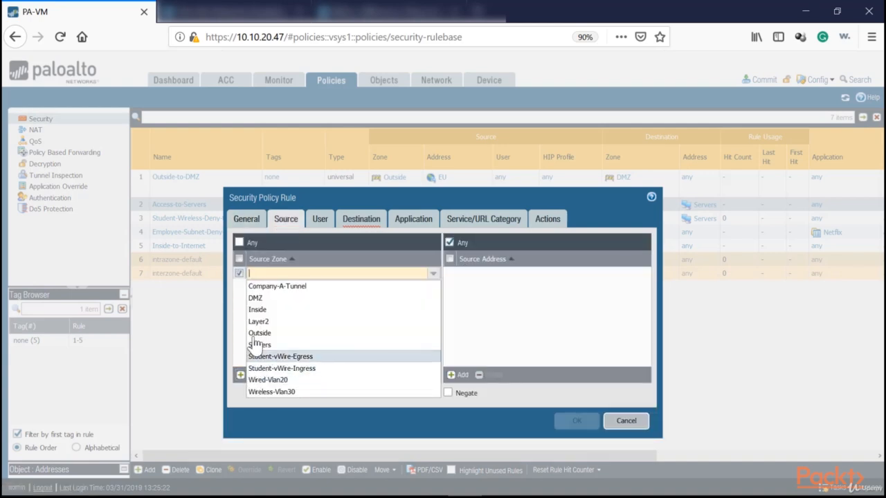
{"action": "left_click", "coordinate": [257, 309]}
{"action": "left_click", "coordinate": [456, 374]}
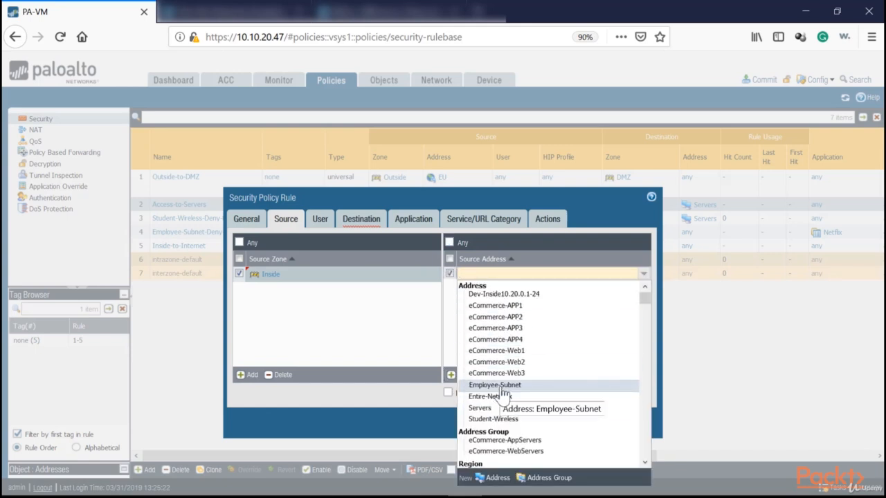
{"action": "left_click", "coordinate": [495, 385]}
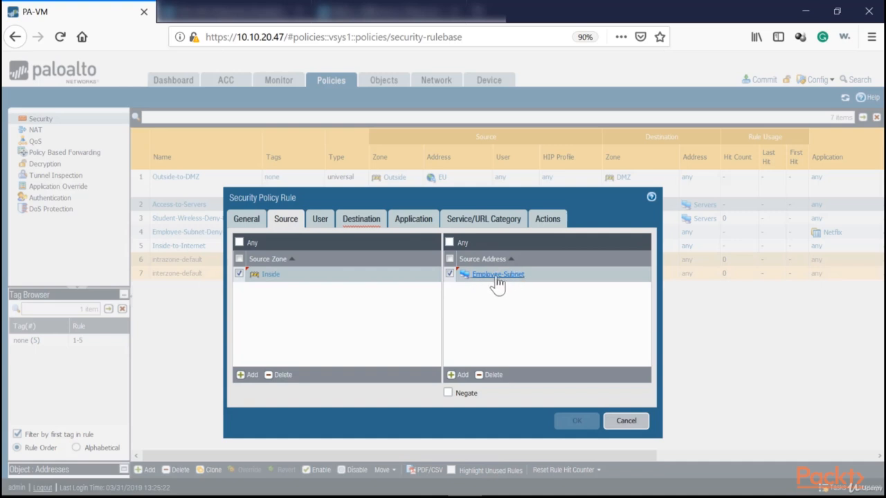
- Add the padomain\hr-staff group as the rule's source user
{"action": "left_click", "coordinate": [322, 220]}
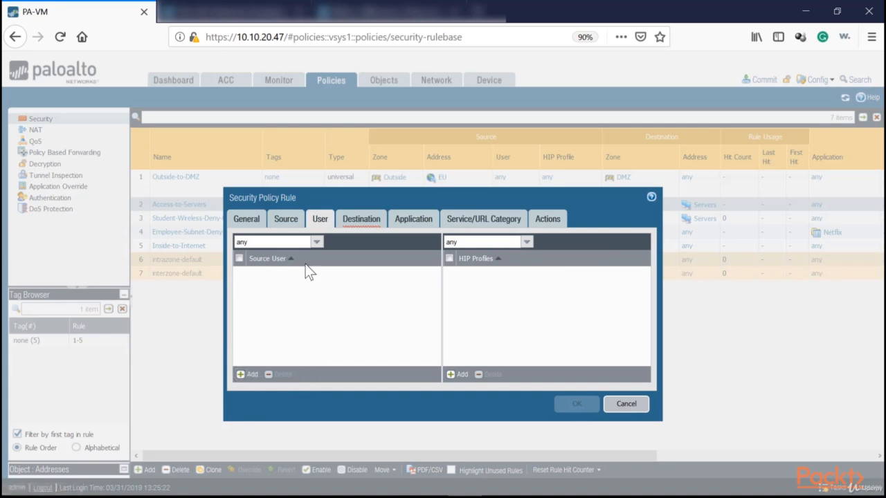
{"action": "left_click", "coordinate": [249, 375]}
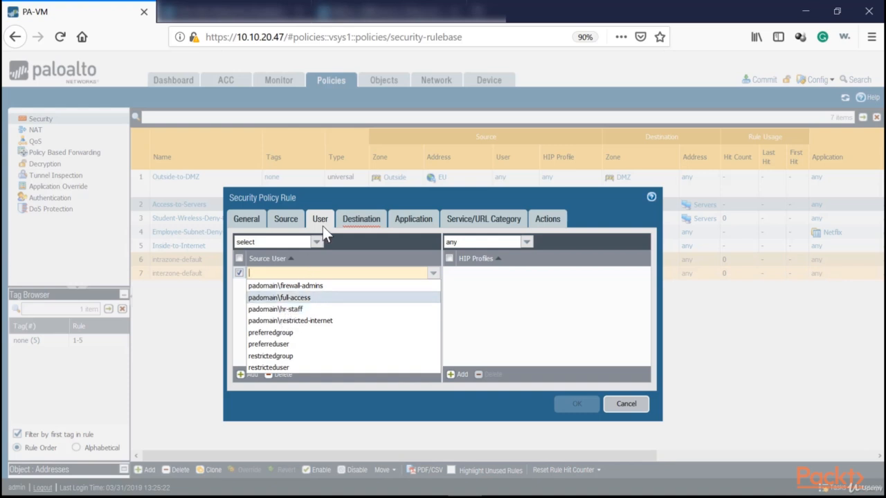
{"action": "left_click", "coordinate": [275, 313]}
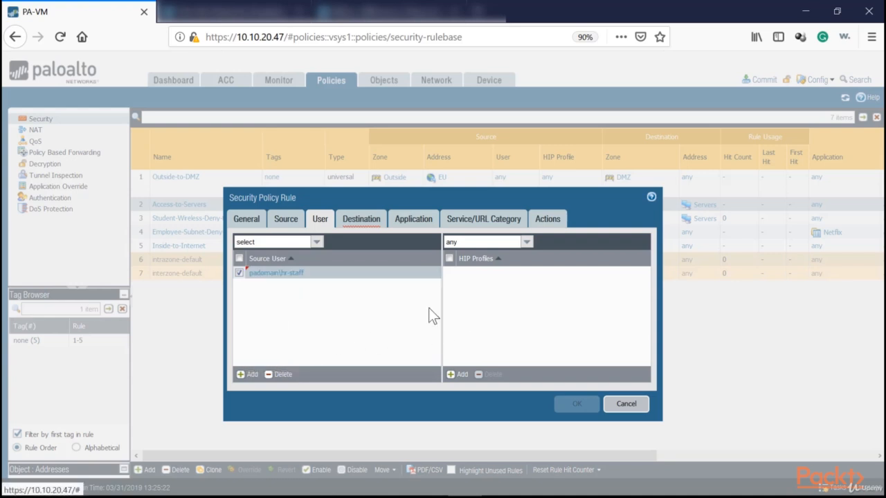
- Set the rule's destination zone to Servers
{"action": "left_click", "coordinate": [361, 220]}
{"action": "left_click", "coordinate": [247, 375]}
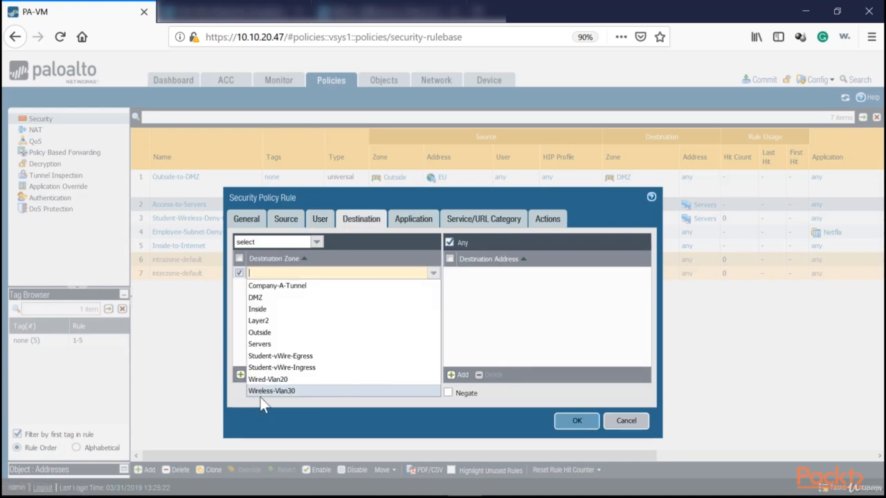
{"action": "left_click", "coordinate": [260, 344]}
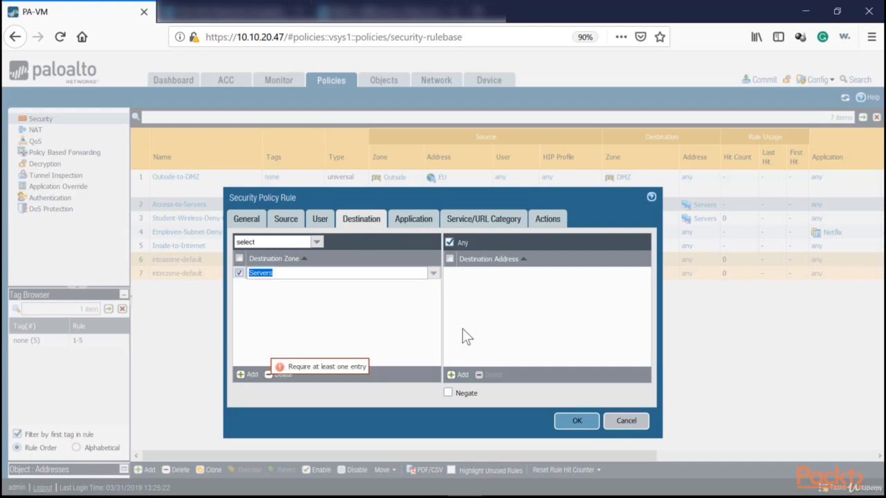
- Create an IP Netmask address object named HR-Server with 10.30.0.10 and use it as the rule's destination address
{"action": "left_click", "coordinate": [458, 374]}
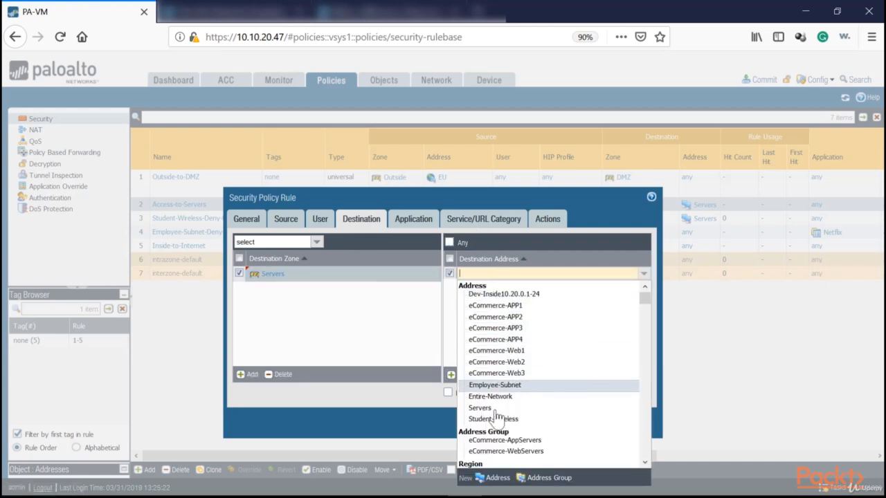
{"action": "left_click", "coordinate": [493, 478]}
{"action": "type", "text": "HR-"}
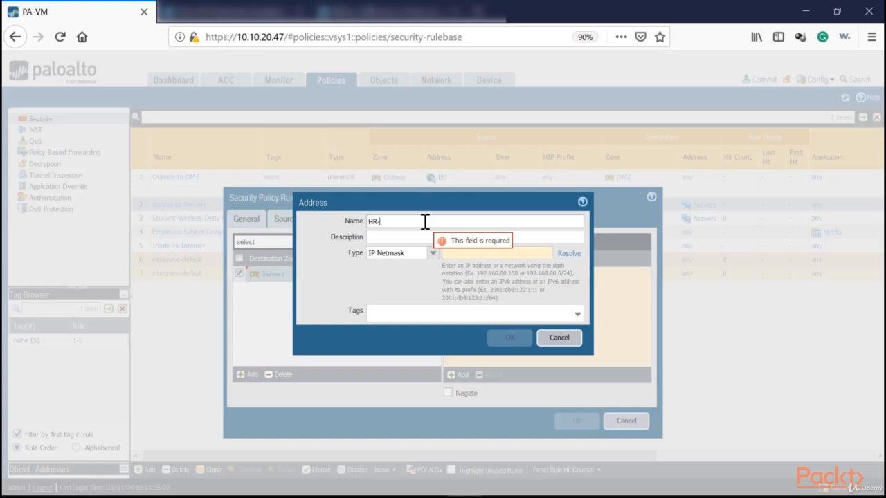
{"action": "type", "text": "Server"}
{"action": "left_click_drag", "start_coordinate": [460, 207], "coordinate": [299, 200]}
{"action": "left_click", "coordinate": [306, 242]}
{"action": "type", "text": "10"}
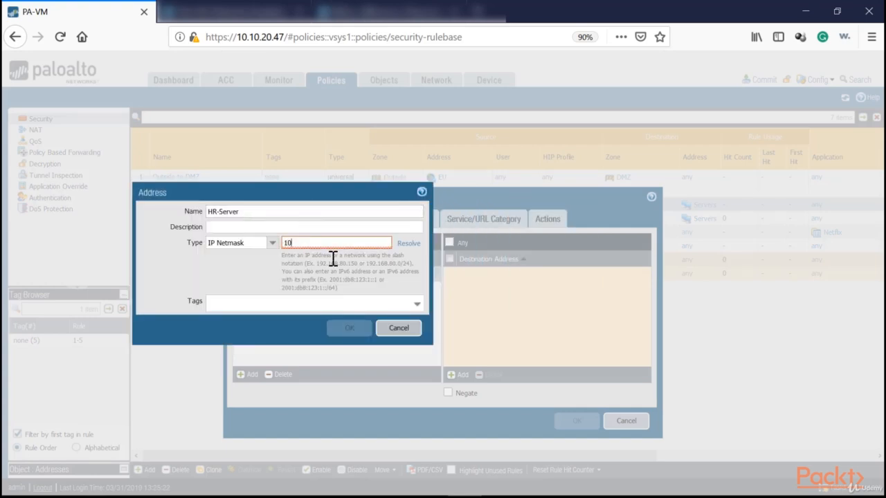
{"action": "type", "text": ".30.0.10/32"}
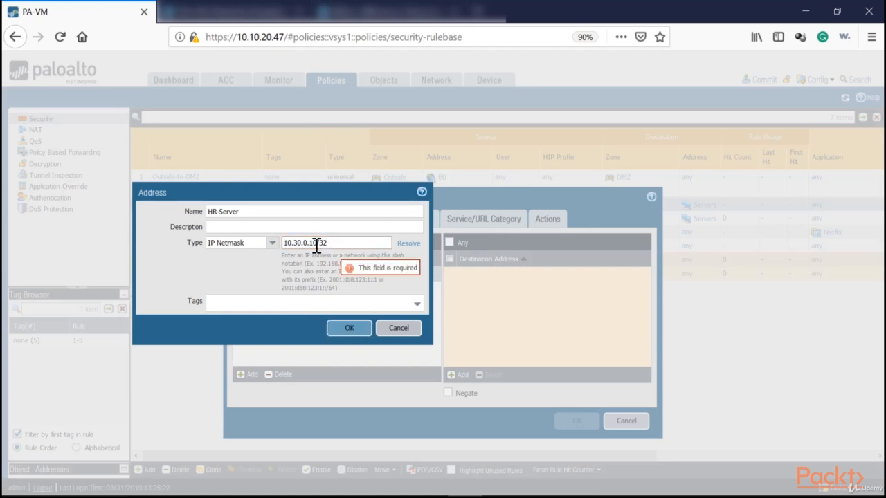
{"action": "left_click_drag", "start_coordinate": [317, 243], "coordinate": [339, 243]}
{"action": "key", "text": "BackSpace"}
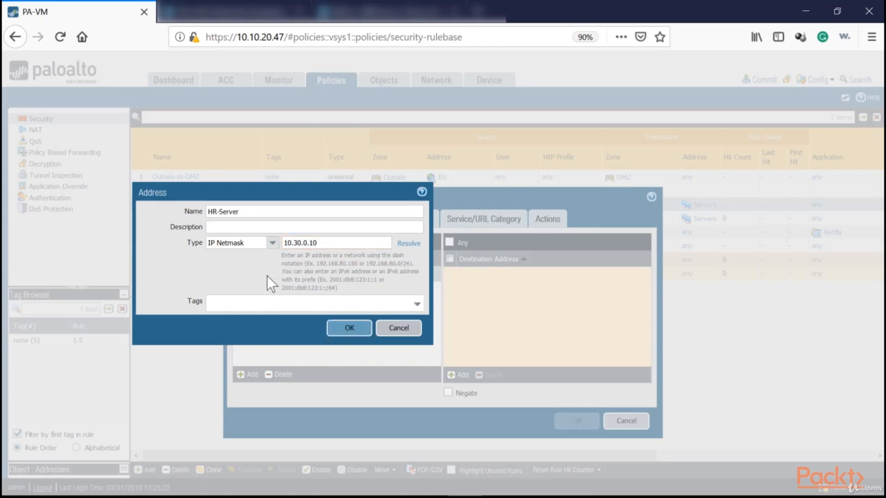
{"action": "key", "text": "Return"}
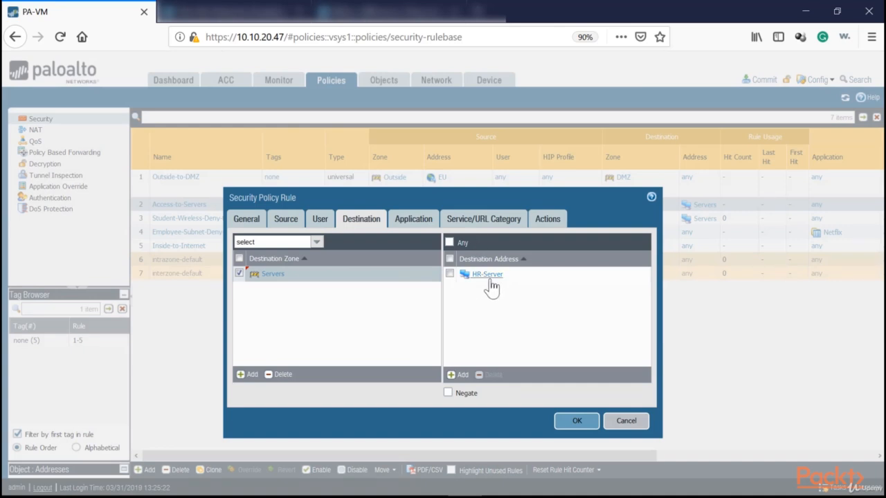
- Set the rule's service to any, check its action settings and save the rule
{"action": "left_click", "coordinate": [426, 223]}
{"action": "left_click", "coordinate": [478, 221]}
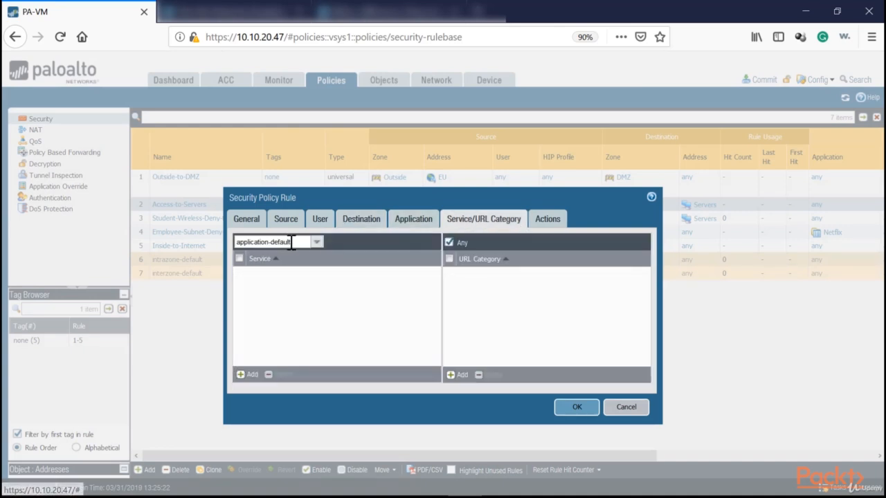
{"action": "left_click", "coordinate": [317, 241]}
{"action": "left_click", "coordinate": [271, 266]}
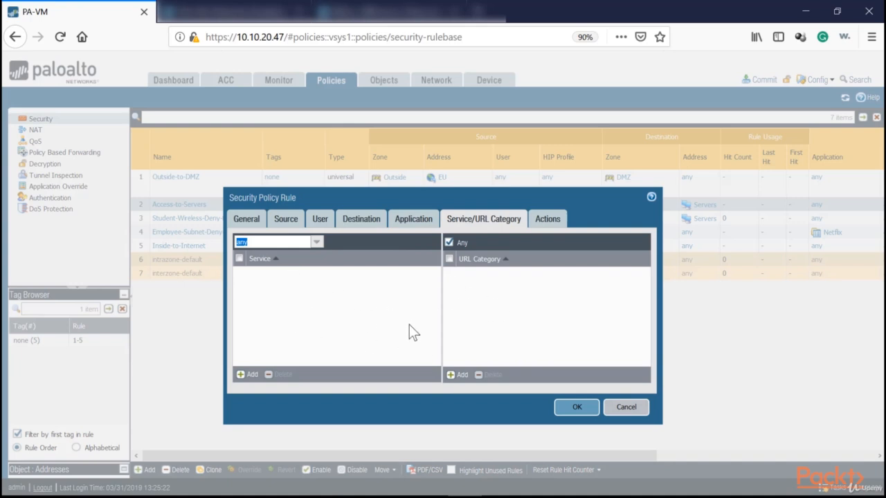
{"action": "left_click", "coordinate": [547, 220]}
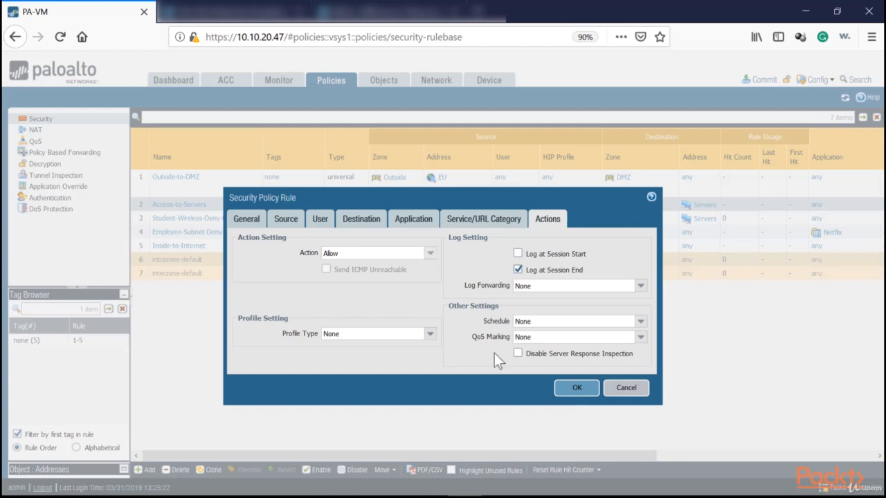
{"action": "left_click", "coordinate": [574, 388]}
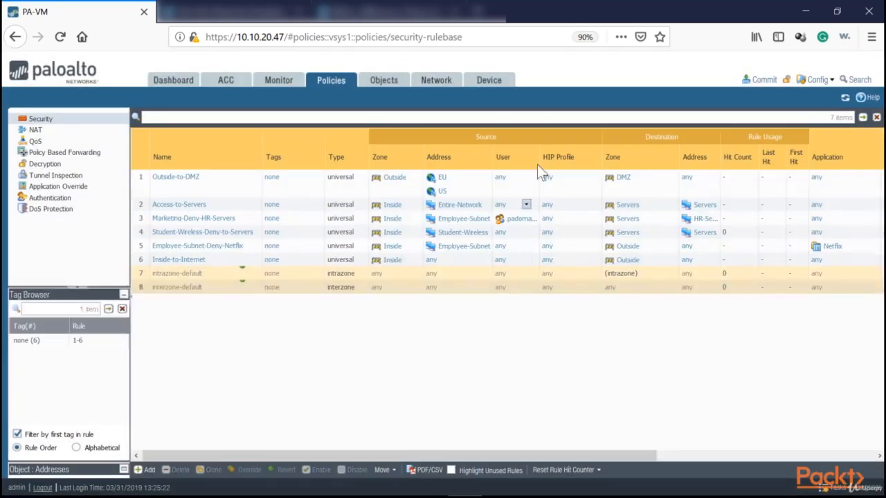
- Widen the source User column to show full group names and select the Access-to-Servers rule
{"action": "left_click_drag", "start_coordinate": [537, 162], "coordinate": [575, 162]}
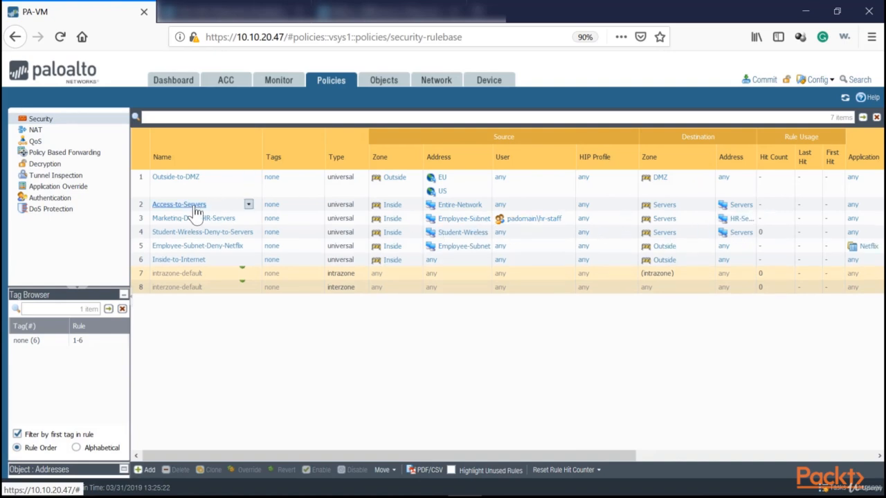
{"action": "left_click", "coordinate": [227, 203]}
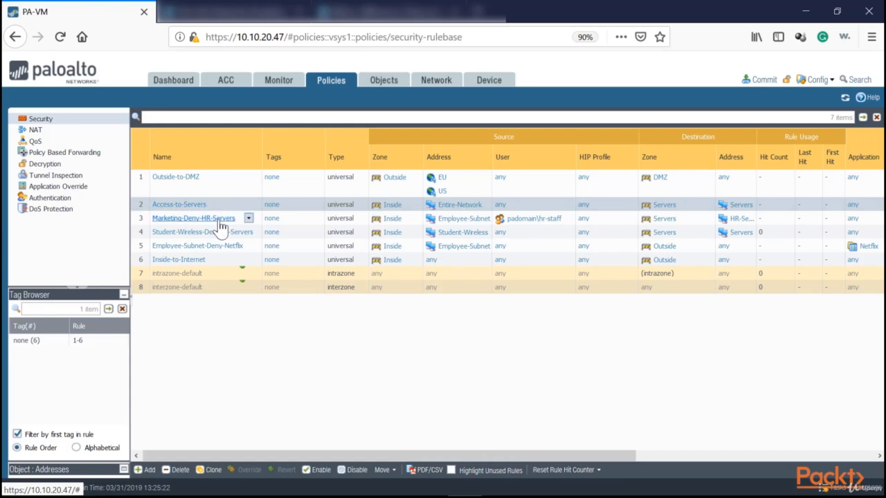
- Move the Marketing-Deny-HR-Servers rule above Access-to-Servers and rename it HR-Allow-HR-Servers
{"action": "left_click_drag", "start_coordinate": [220, 202], "coordinate": [219, 230]}
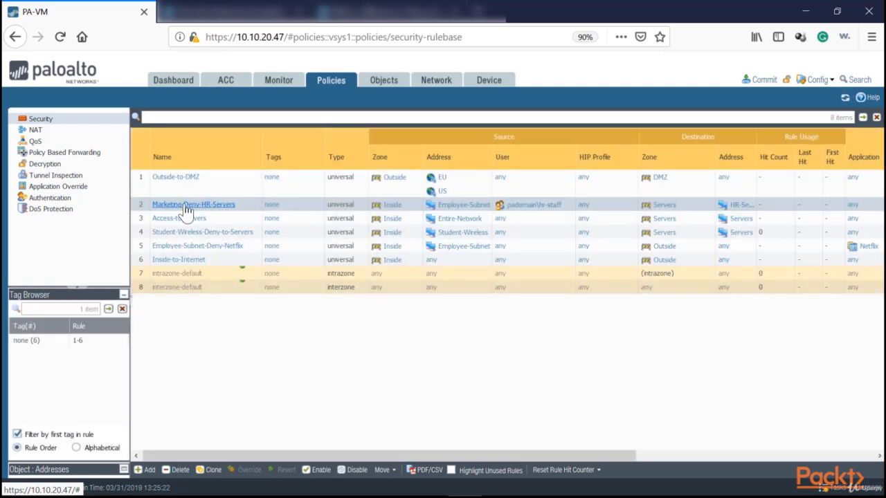
{"action": "left_click", "coordinate": [201, 212]}
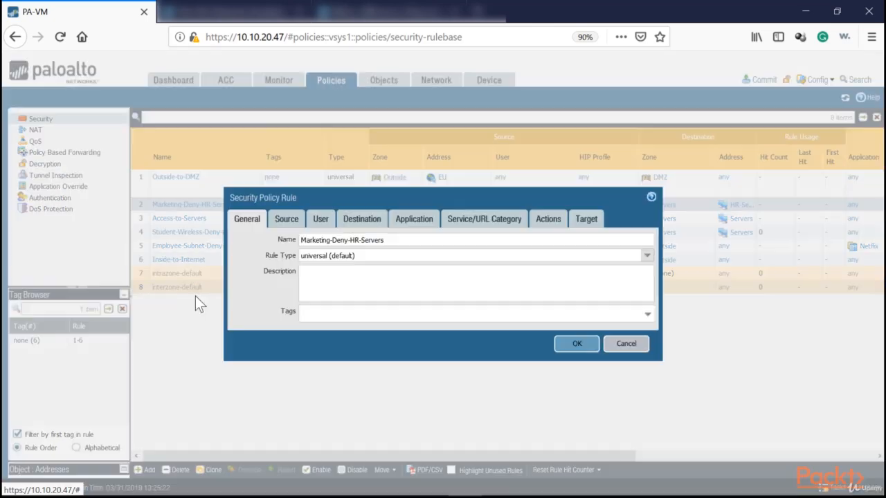
{"action": "left_click_drag", "start_coordinate": [349, 241], "coordinate": [263, 230]}
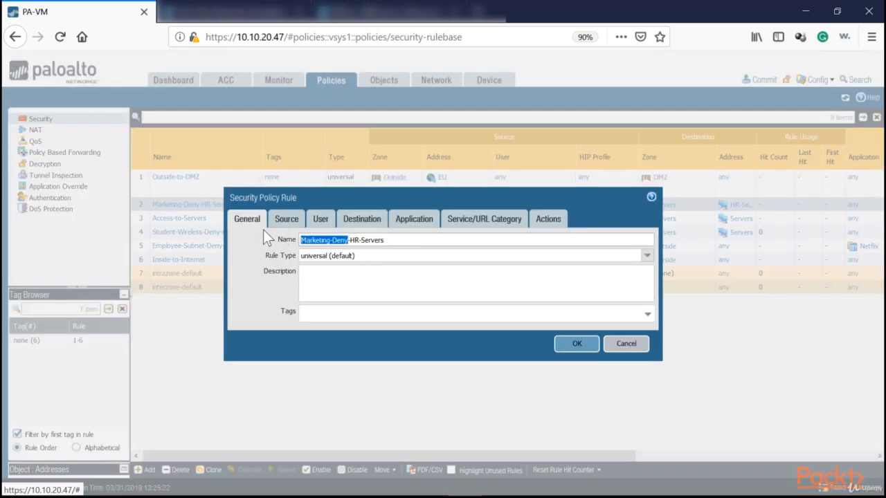
{"action": "type", "text": "HR_Allow-"}
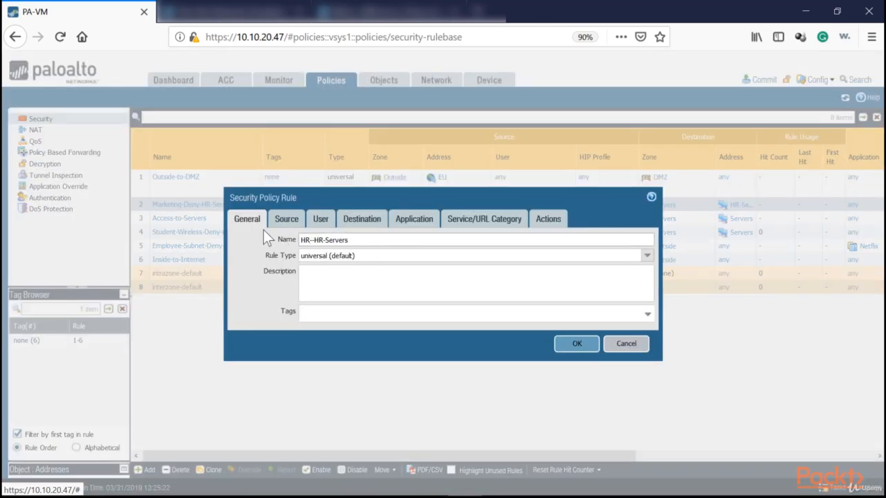
{"action": "left_click", "coordinate": [577, 343]}
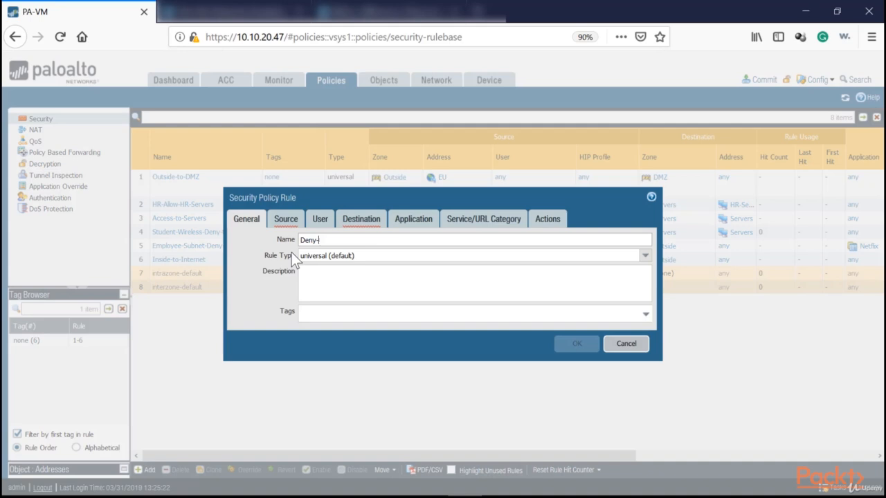
- Add a new security policy rule named Deny-Access-to-HR_Servers
{"action": "type", "text": "A"}
{"action": "type", "text": "ccess-to-HR-Servers"}
- Set the new rule's source zone to Inside and its source address to Employee-Subnet
{"action": "left_click", "coordinate": [286, 219]}
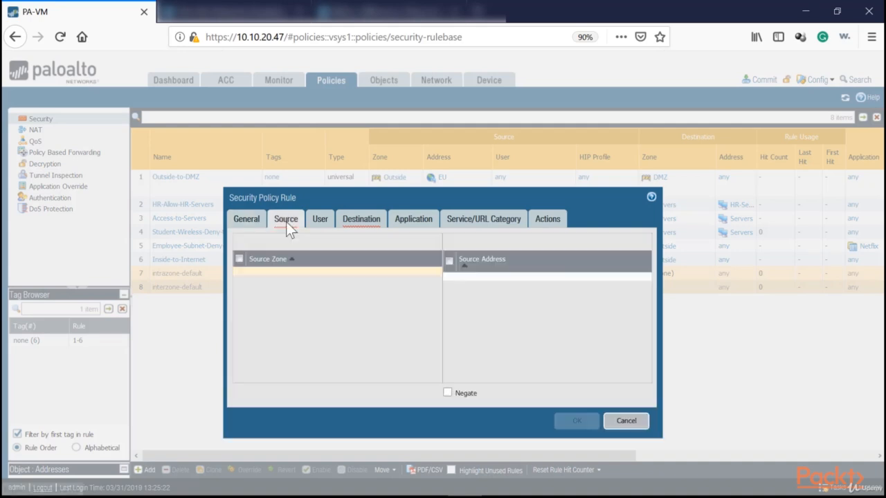
{"action": "left_click", "coordinate": [252, 376]}
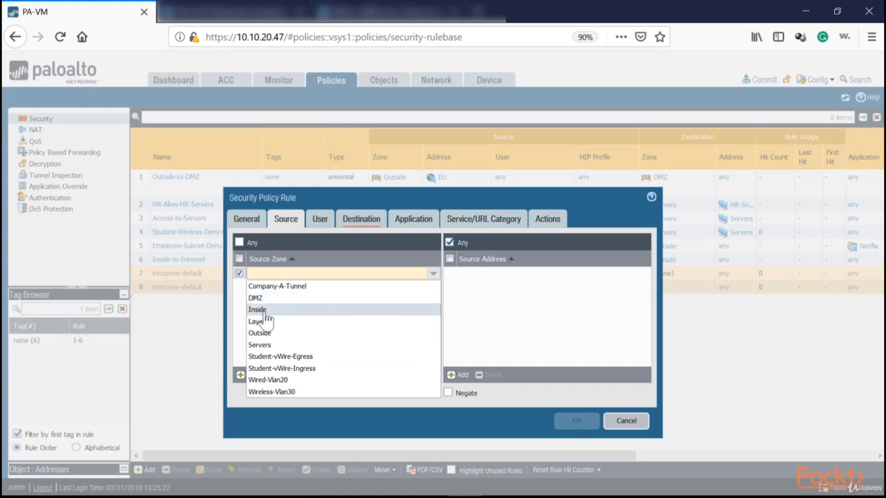
{"action": "left_click", "coordinate": [260, 315]}
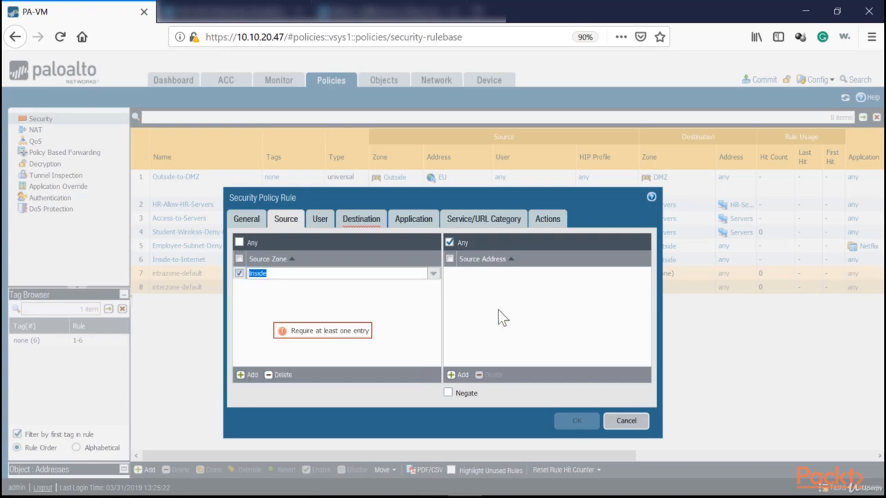
{"action": "left_click", "coordinate": [458, 374]}
{"action": "left_click", "coordinate": [493, 385]}
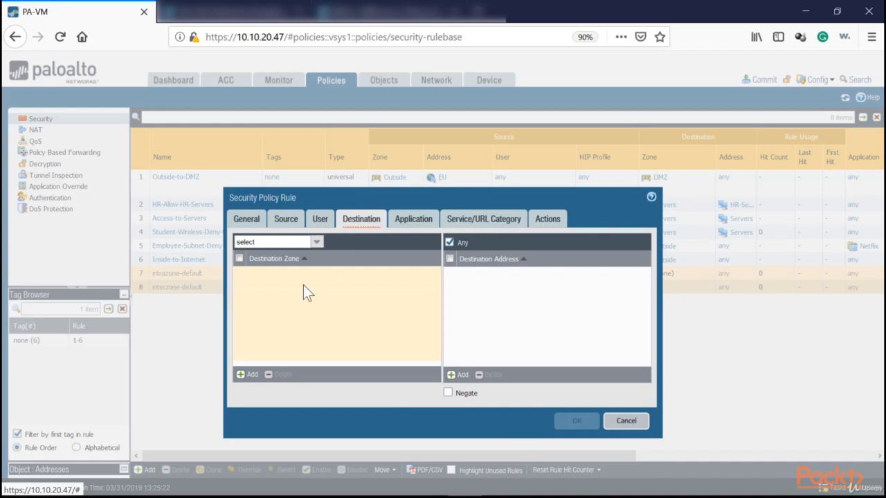
- Set the new rule's destination zone to Servers and its destination address to HR-Server
{"action": "left_click", "coordinate": [241, 374]}
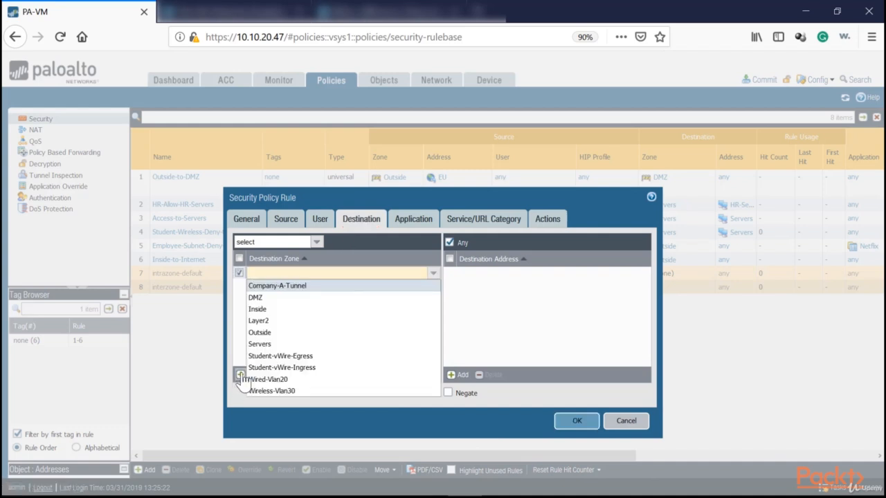
{"action": "left_click", "coordinate": [262, 345]}
{"action": "left_click", "coordinate": [472, 374]}
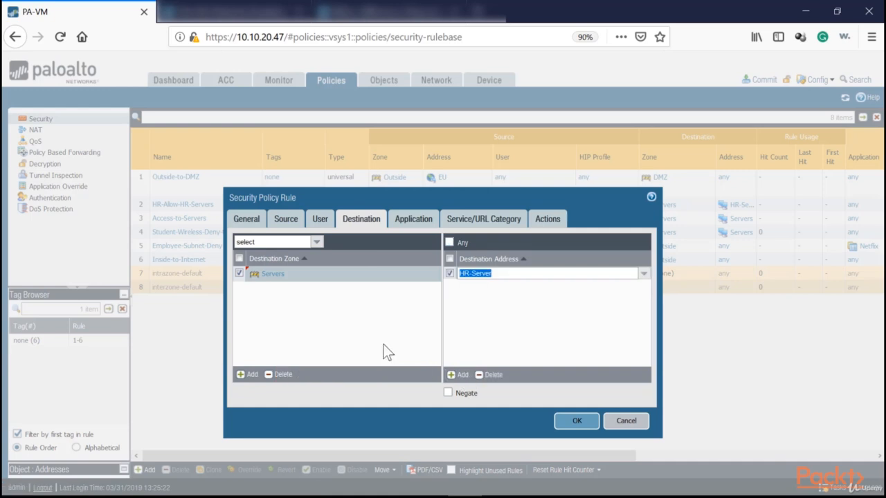
{"action": "left_click", "coordinate": [481, 335]}
- Check the new rule's application settings and set its service to any
{"action": "left_click", "coordinate": [413, 219]}
{"action": "left_click", "coordinate": [469, 219]}
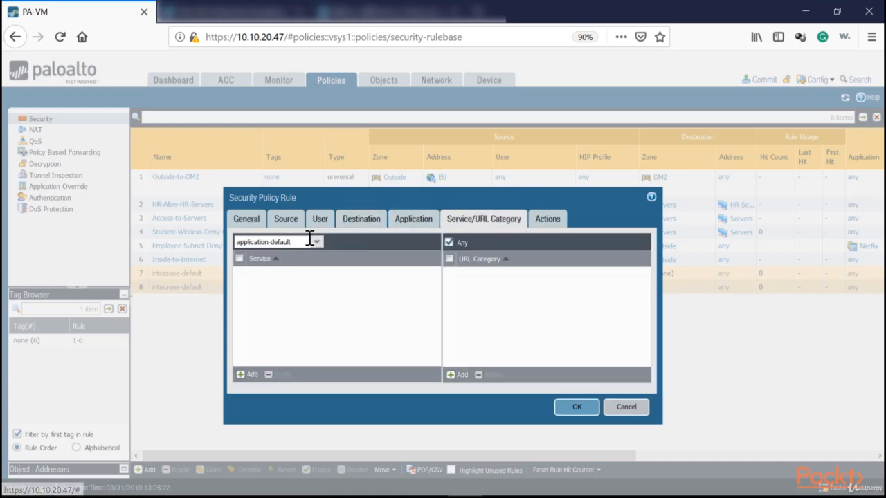
{"action": "left_click", "coordinate": [316, 242]}
{"action": "left_click", "coordinate": [263, 267]}
- Set the new rule's action to Deny and save the rule
{"action": "left_click", "coordinate": [547, 218]}
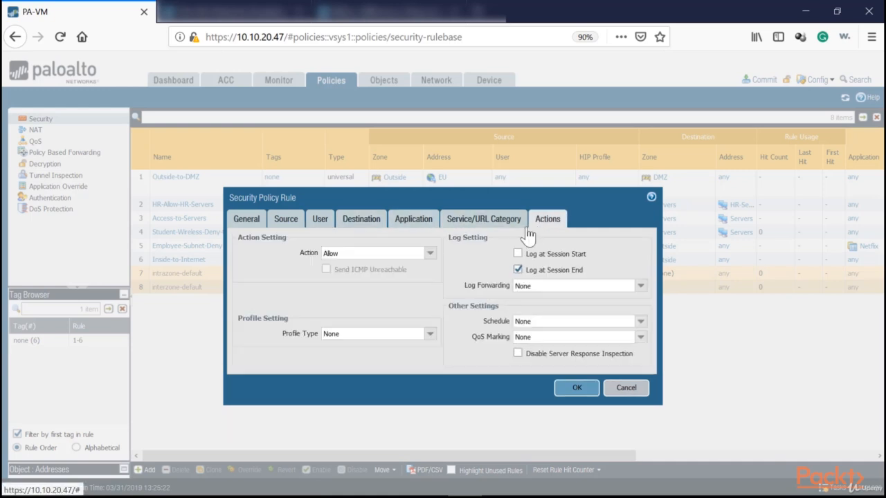
{"action": "left_click", "coordinate": [429, 253]}
{"action": "left_click", "coordinate": [342, 267]}
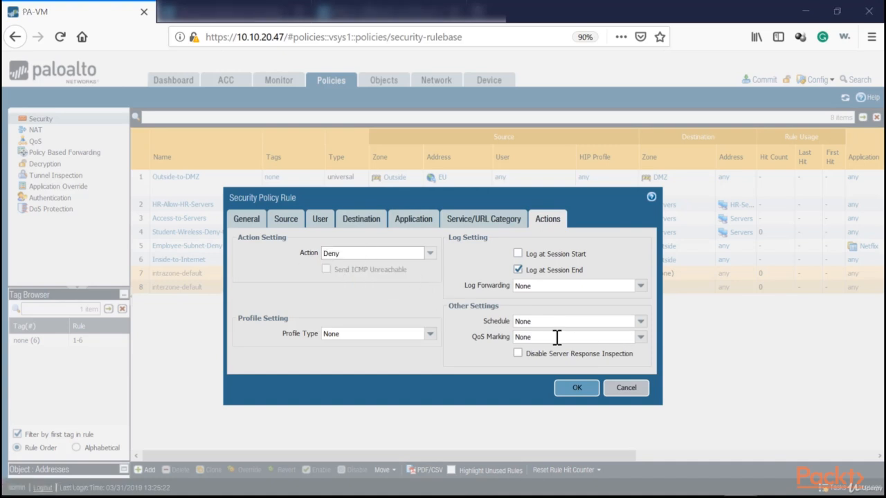
{"action": "left_click", "coordinate": [574, 389]}
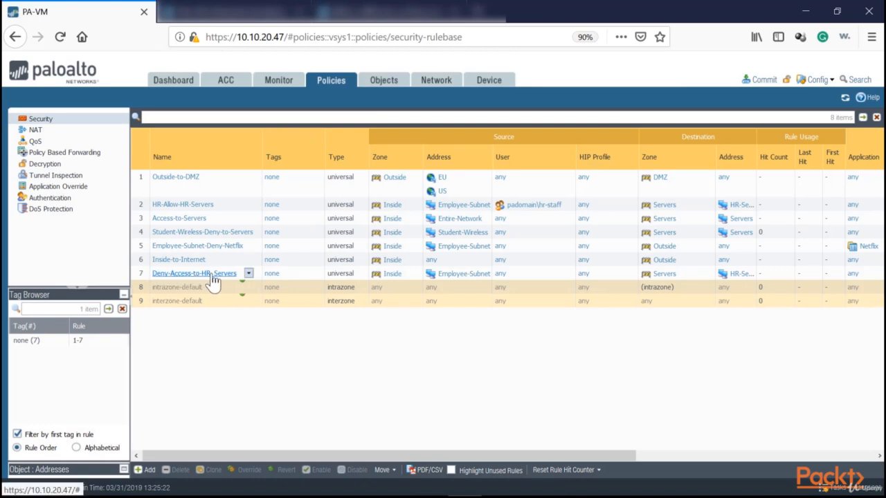
- Move the Deny-Access-to-HR_Servers rule between HR-Allow-HR-Servers and Access-to-Servers in the rule order
{"action": "left_click", "coordinate": [219, 206]}
{"action": "left_click", "coordinate": [220, 219]}
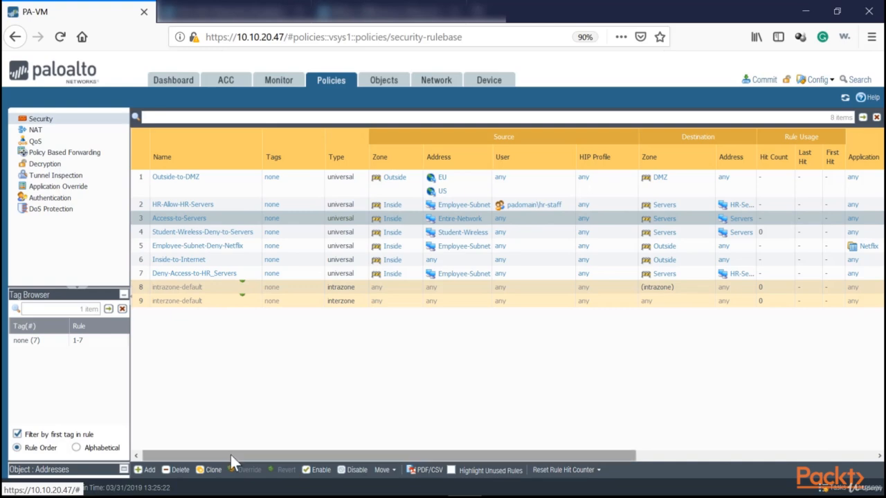
{"action": "left_click_drag", "start_coordinate": [230, 455], "coordinate": [211, 451]}
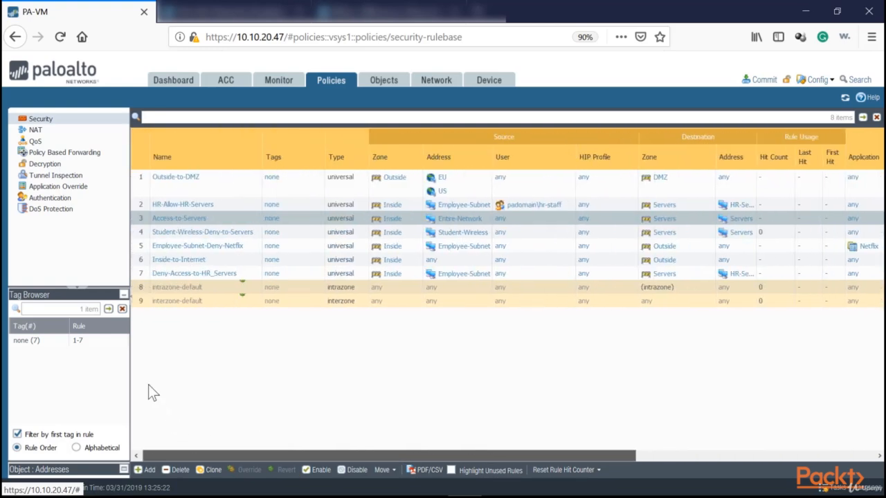
{"action": "left_click_drag", "start_coordinate": [142, 272], "coordinate": [144, 214]}
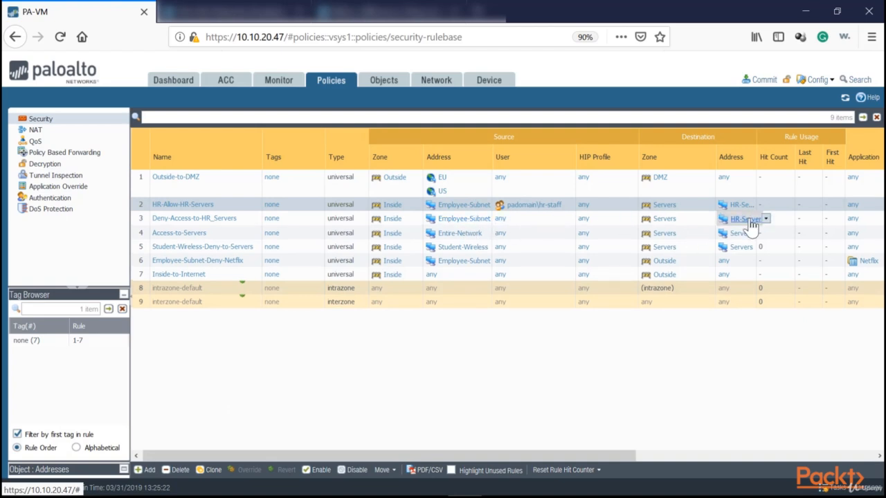
- Review the actions and order of the HR allow, HR deny and Access-to-Servers rules
{"action": "left_click_drag", "start_coordinate": [573, 455], "coordinate": [788, 454]}
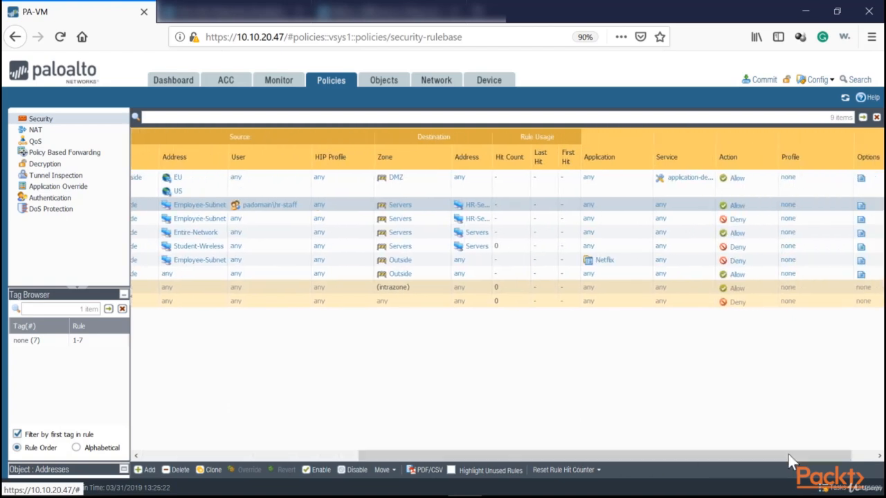
{"action": "left_click_drag", "start_coordinate": [659, 451], "coordinate": [343, 443]}
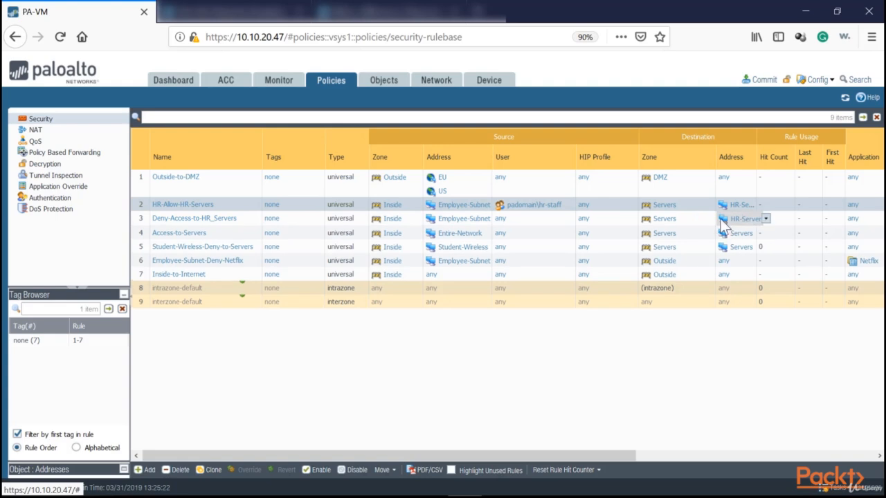
{"action": "left_click", "coordinate": [146, 218]}
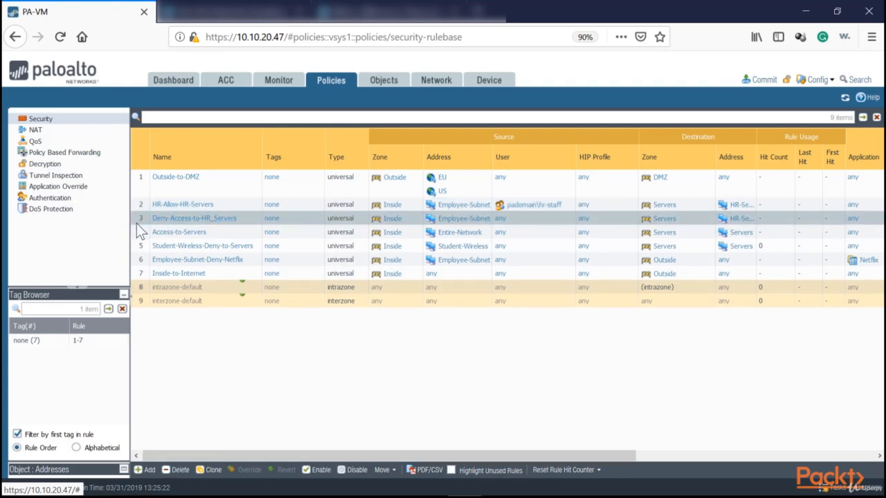
{"action": "left_click", "coordinate": [149, 234]}
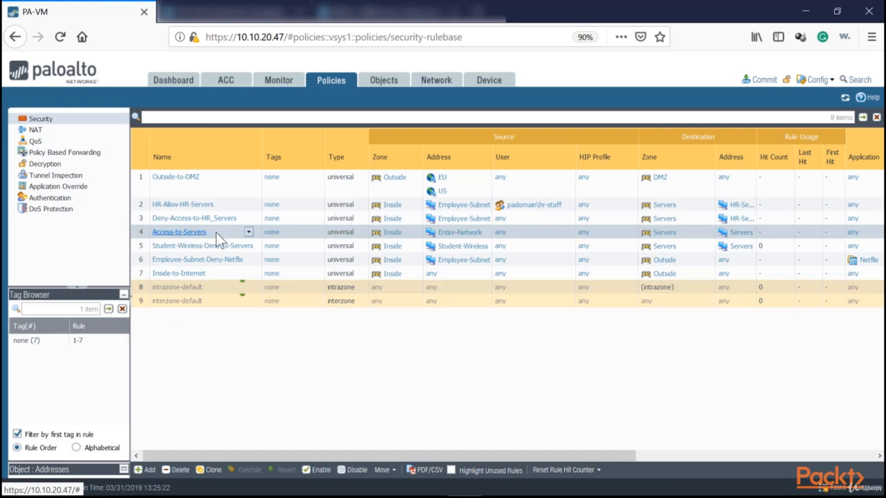